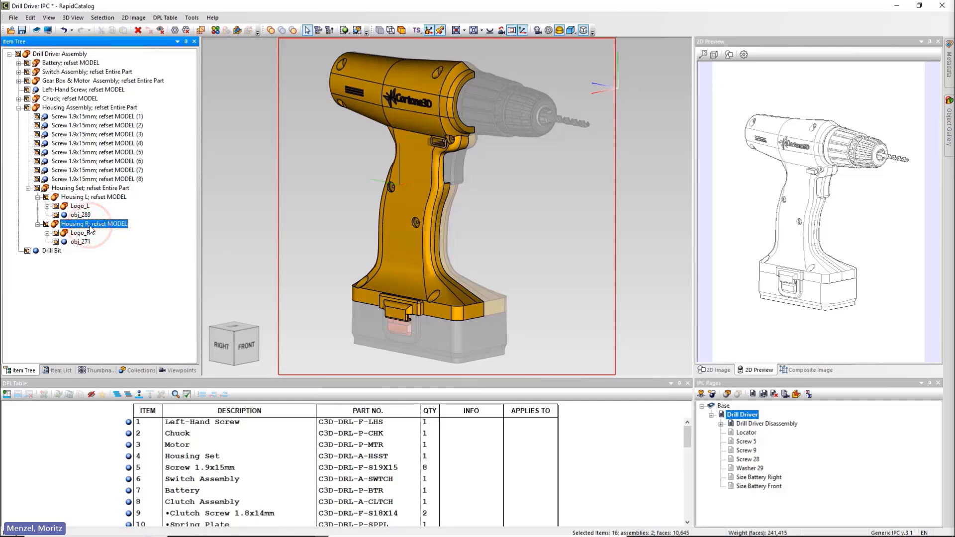
Set the Housing R assembly as context geometry.
right_click(91, 227)
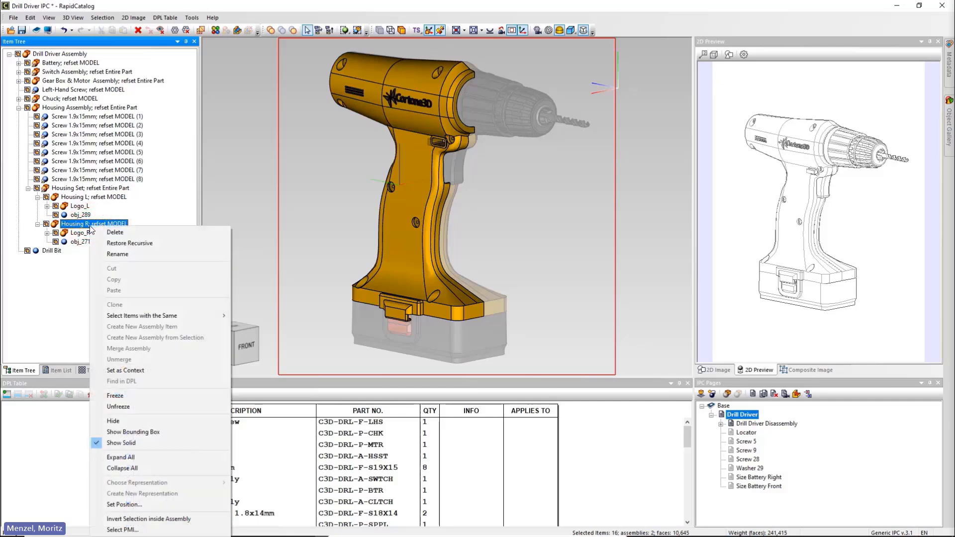
left_click(157, 370)
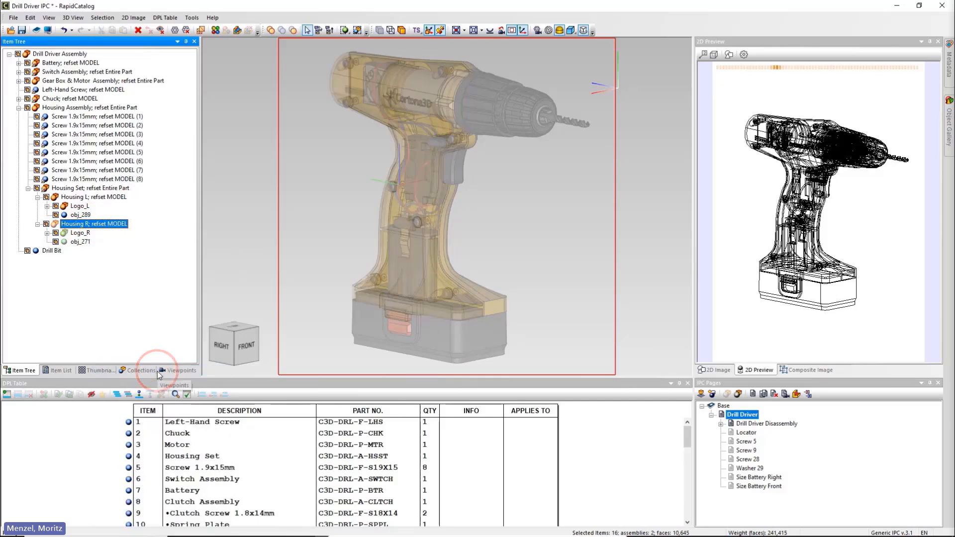
Set the 2D line styles for context outlines and context interior lines to Red 0.18 mm dashed.
left_click(191, 17)
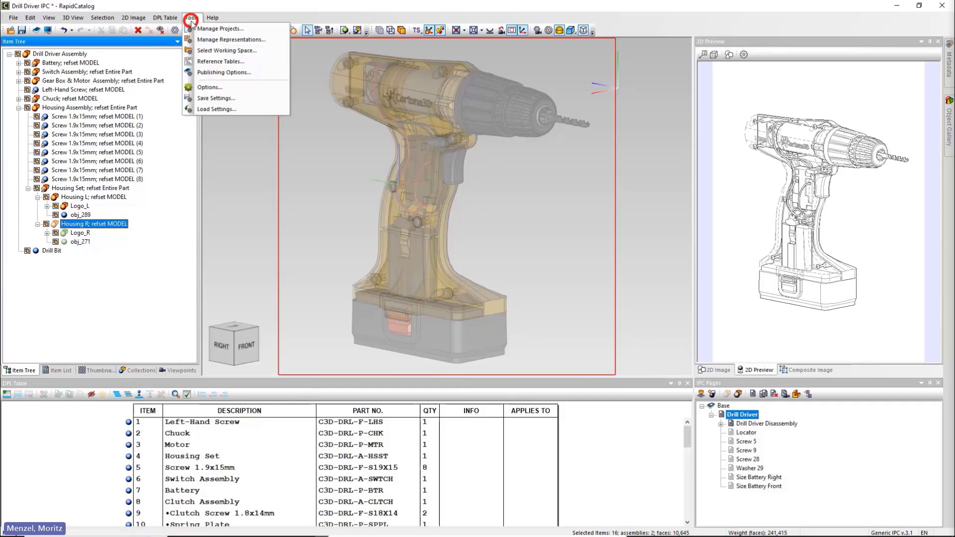
left_click(232, 89)
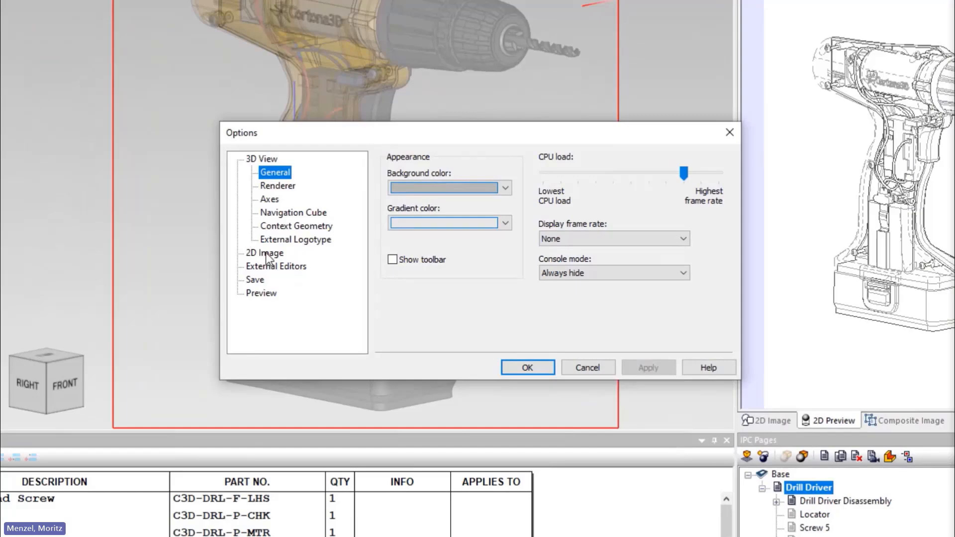
left_click(265, 252)
left_click(283, 199)
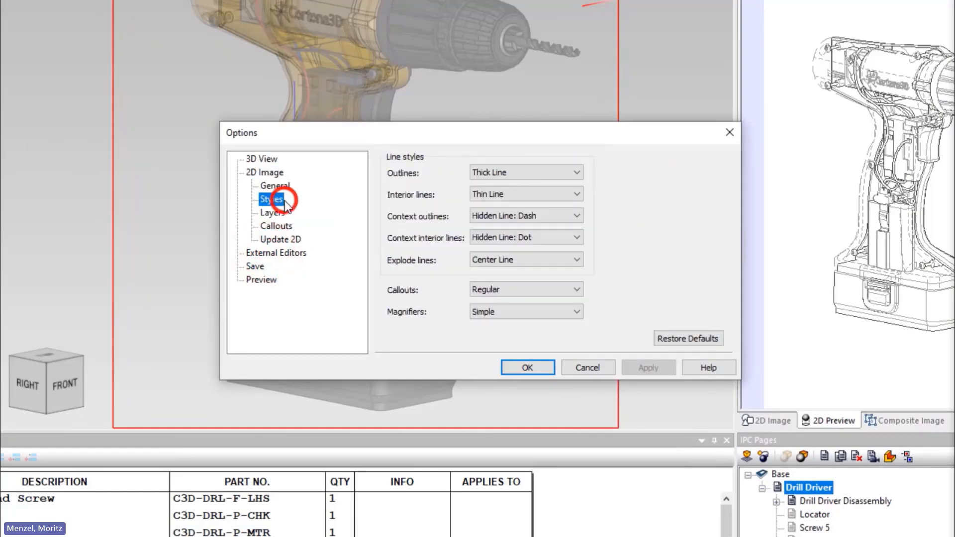
left_click(558, 214)
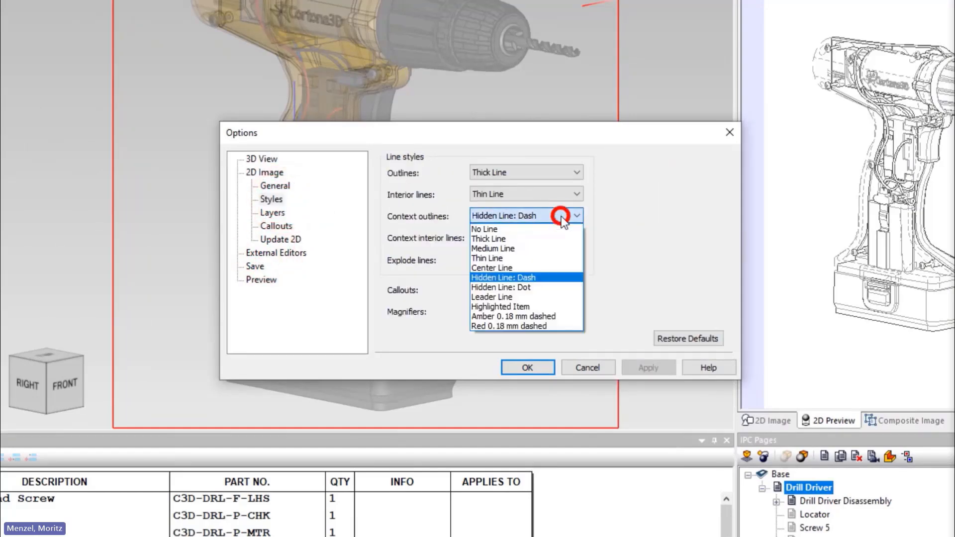
left_click(560, 326)
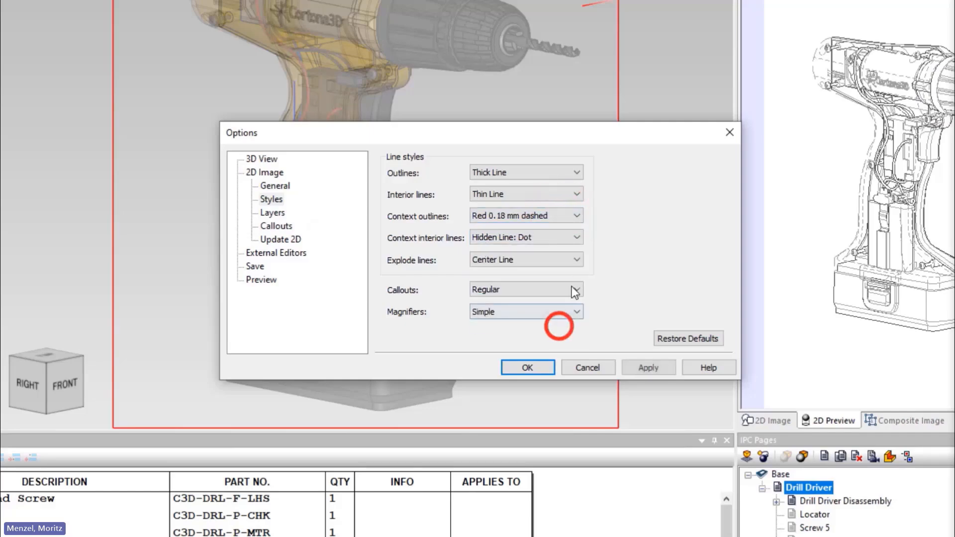
left_click(565, 238)
left_click(555, 346)
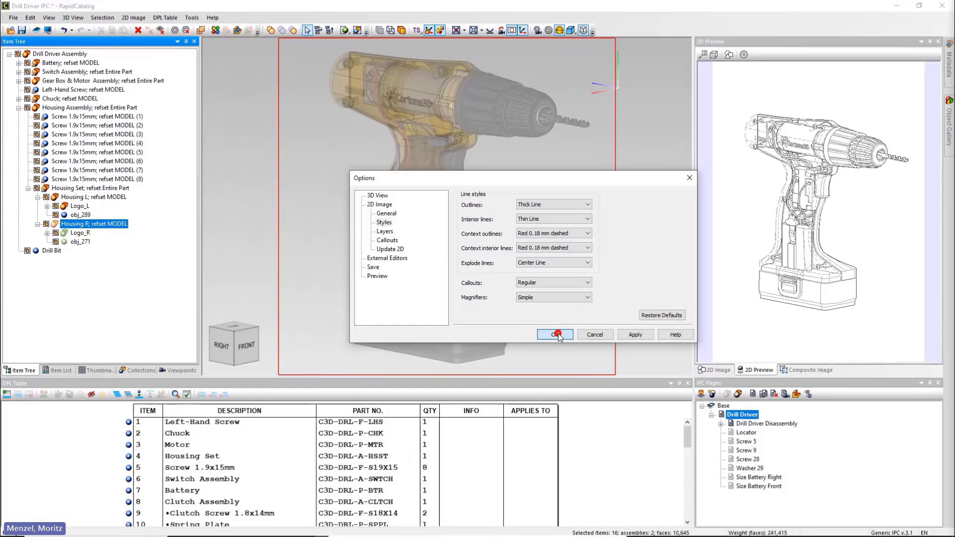
left_click(556, 334)
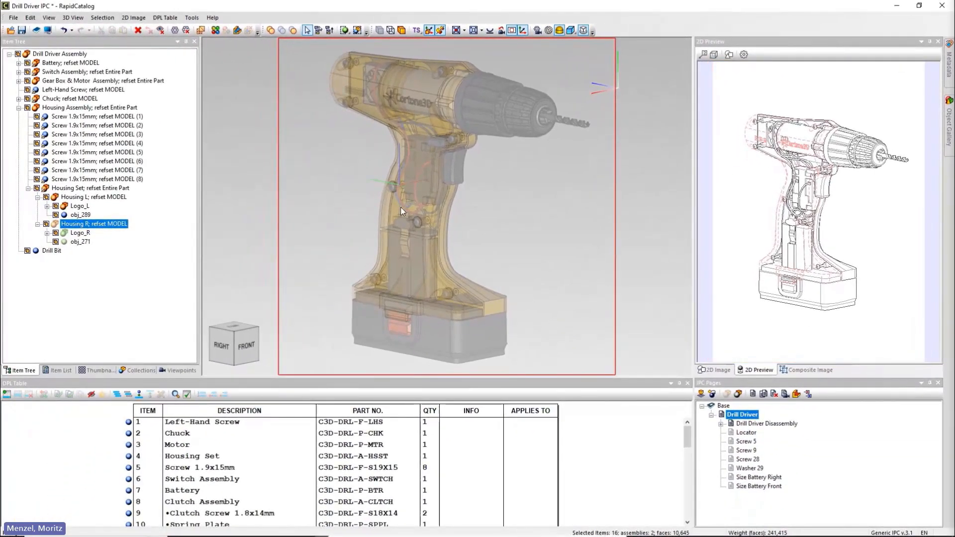
Turn off the context transparency override in the 3D view's context geometry options.
left_click(191, 17)
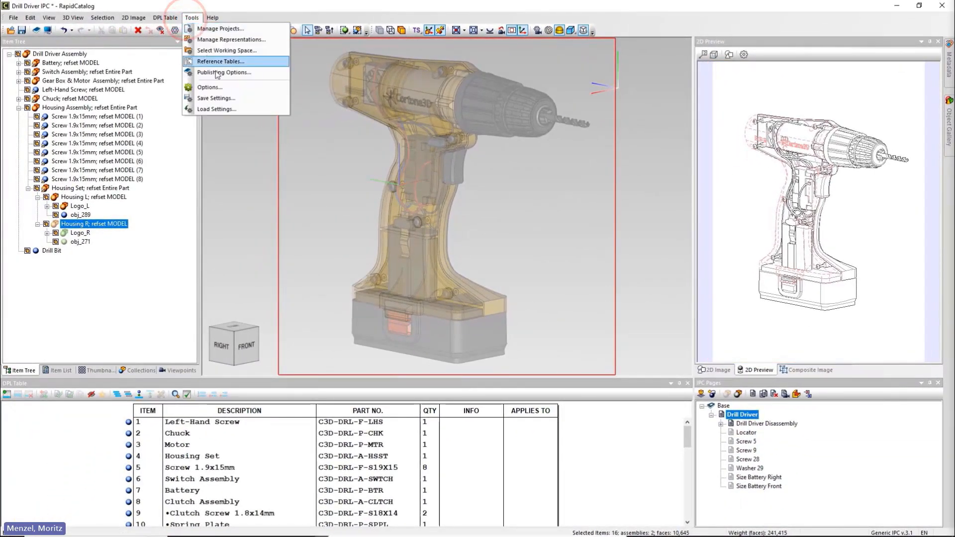
left_click(226, 92)
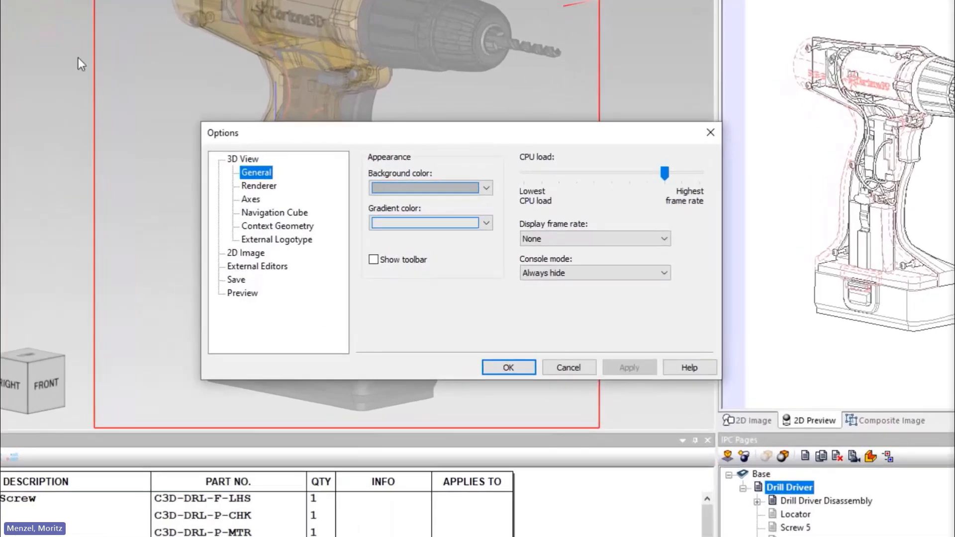
left_click(292, 230)
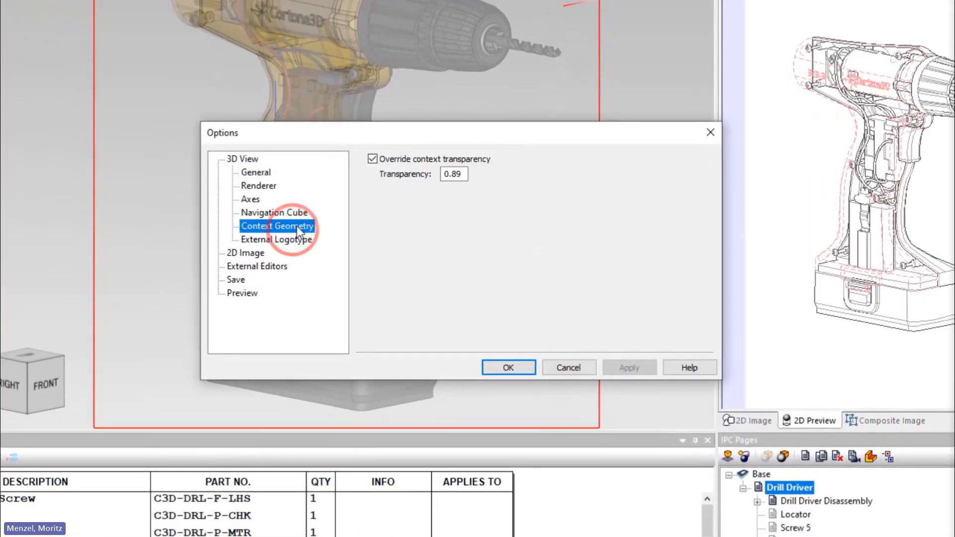
left_click(372, 159)
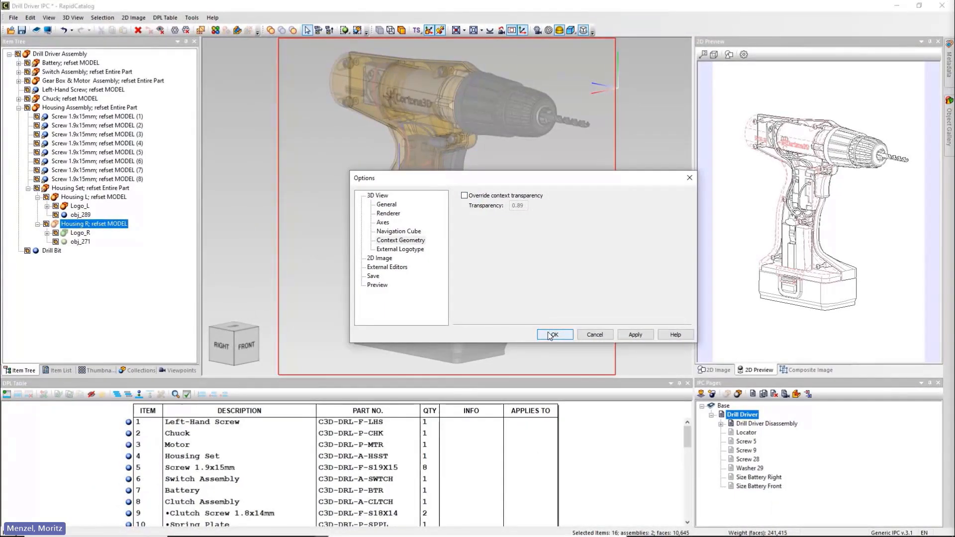
left_click(552, 334)
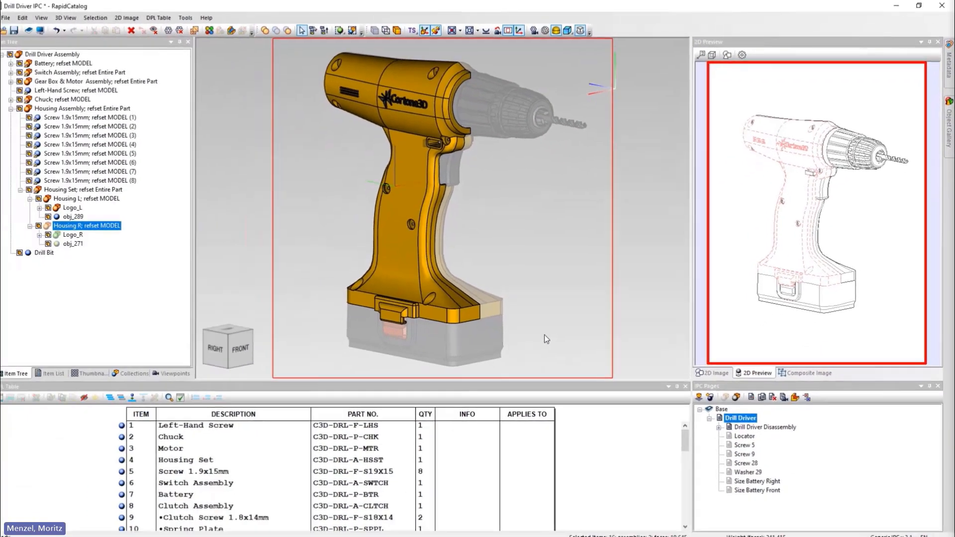
Set the material transparency of the housing bodies obj_271 and obj_289 to about 0.831.
left_click(80, 242)
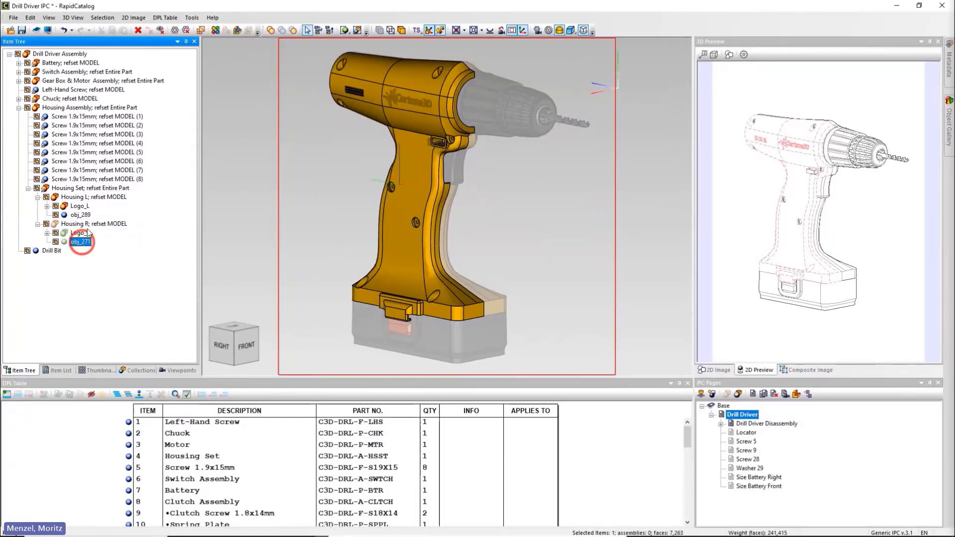
left_click(86, 215, "ctrl")
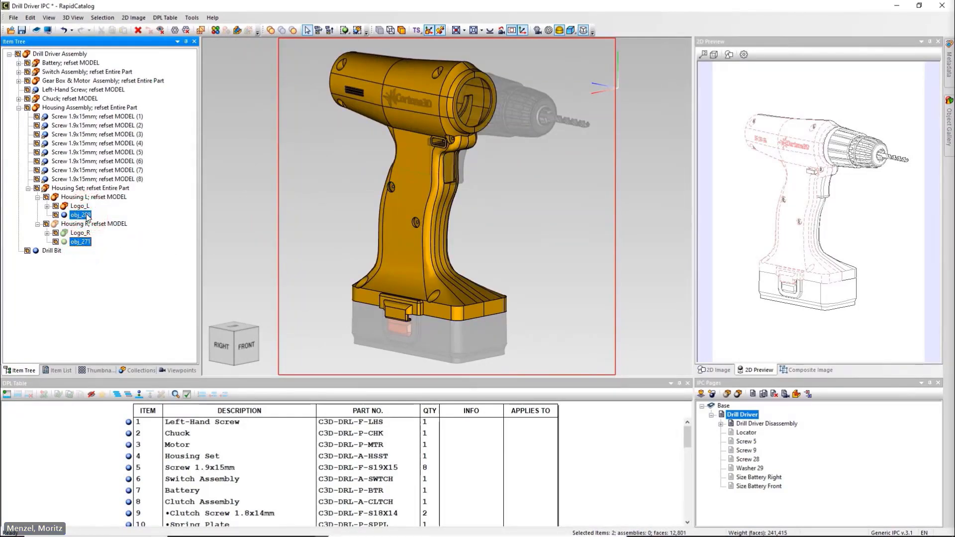
left_click(216, 31)
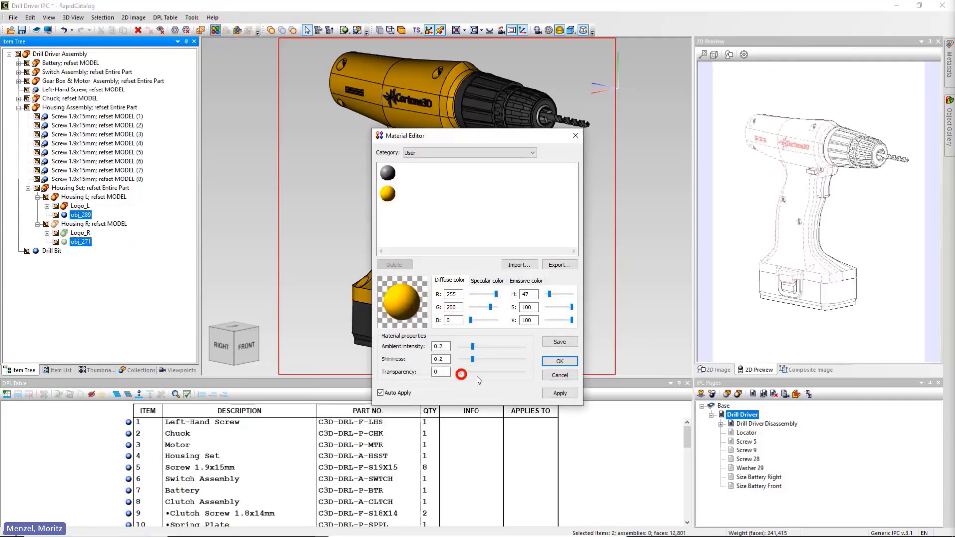
left_click_drag(476, 376, 515, 377)
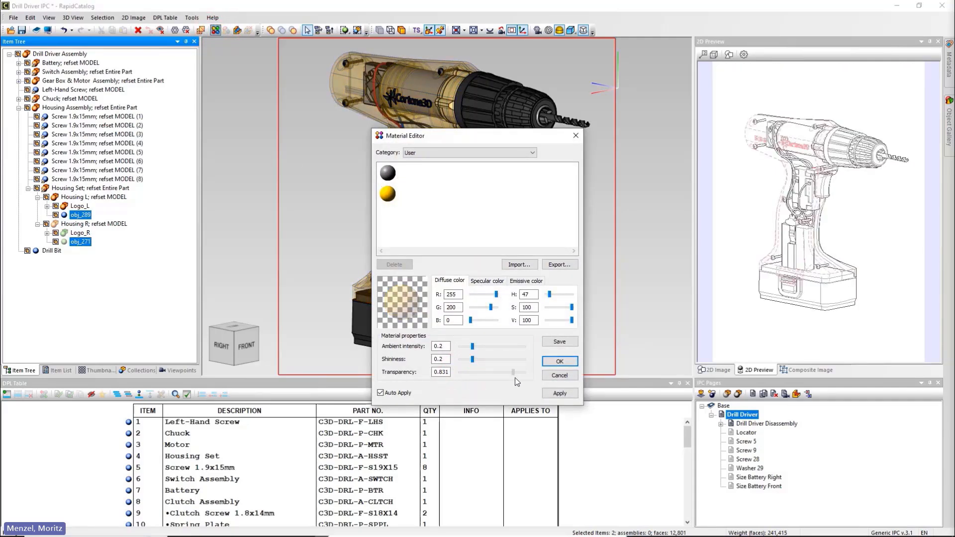
left_click(552, 361)
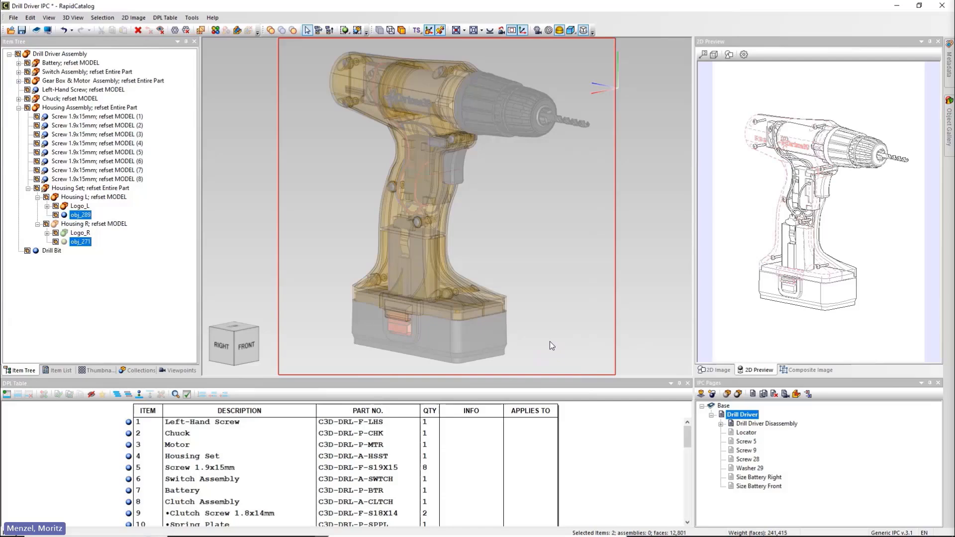
Examine the 3D context geometry rendering modes offered in the publishing options, and leave without saving changes.
left_click_drag(494, 337, 420, 337)
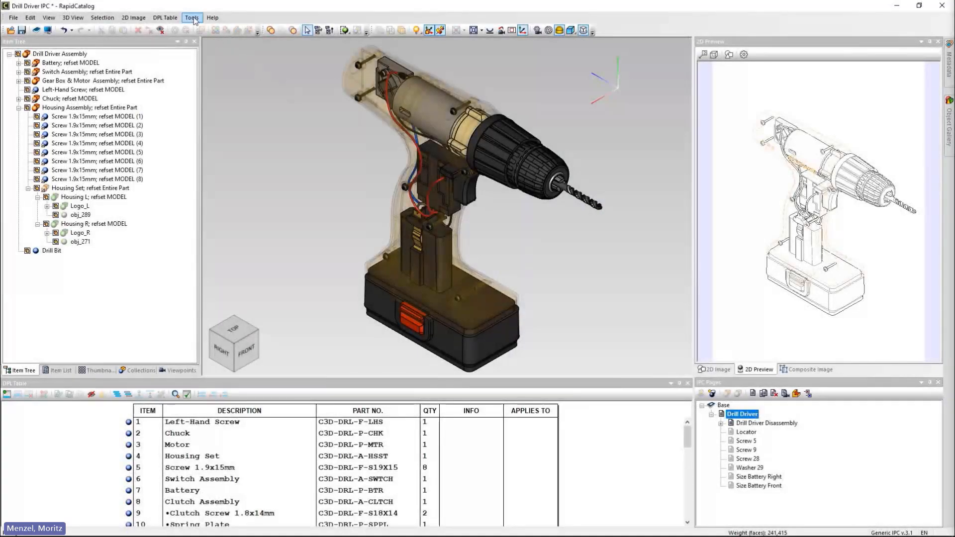
left_click(192, 18)
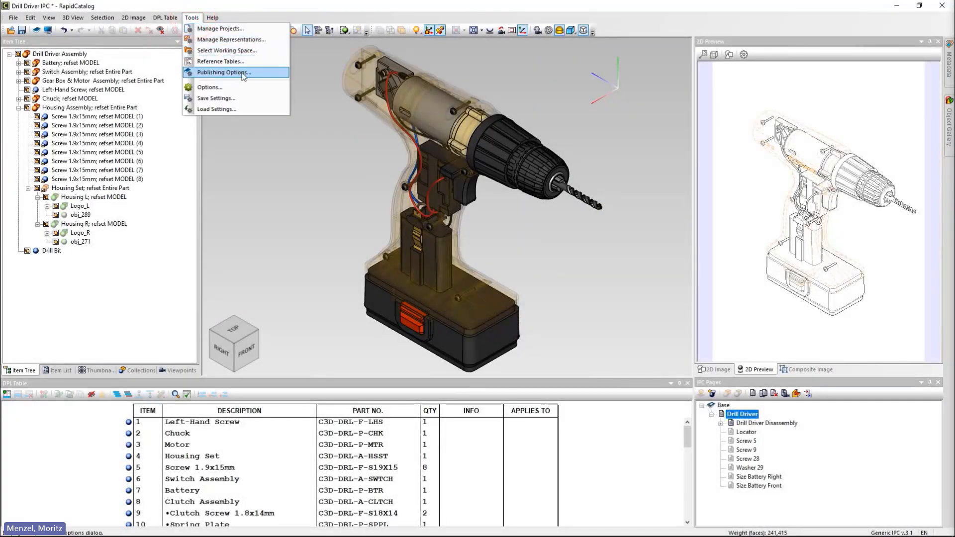
left_click(247, 73)
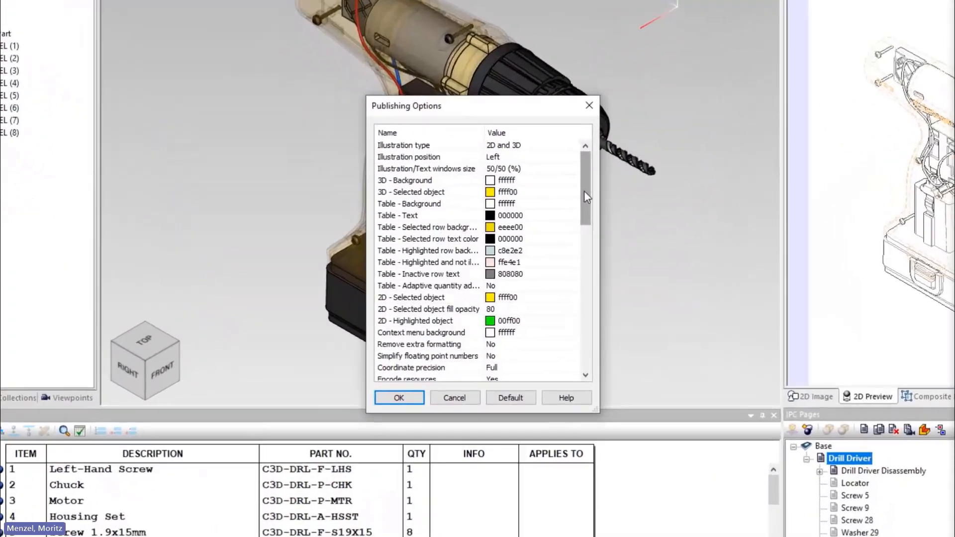
left_click_drag(551, 221, 587, 321)
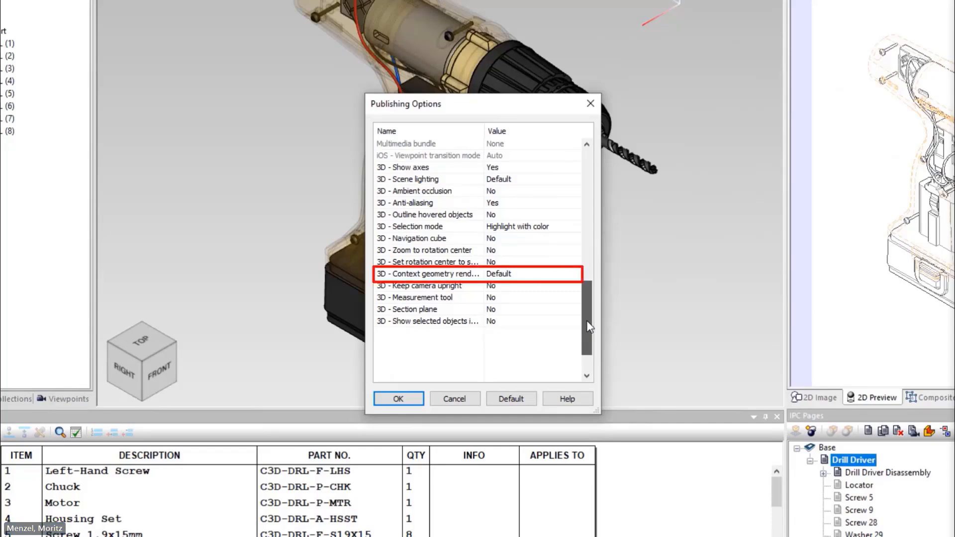
left_click(563, 274)
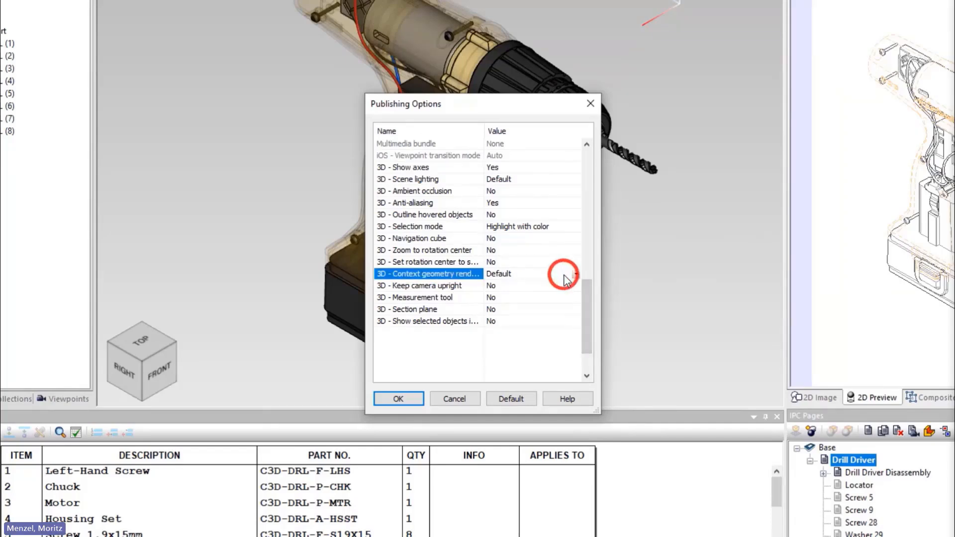
left_click(575, 274)
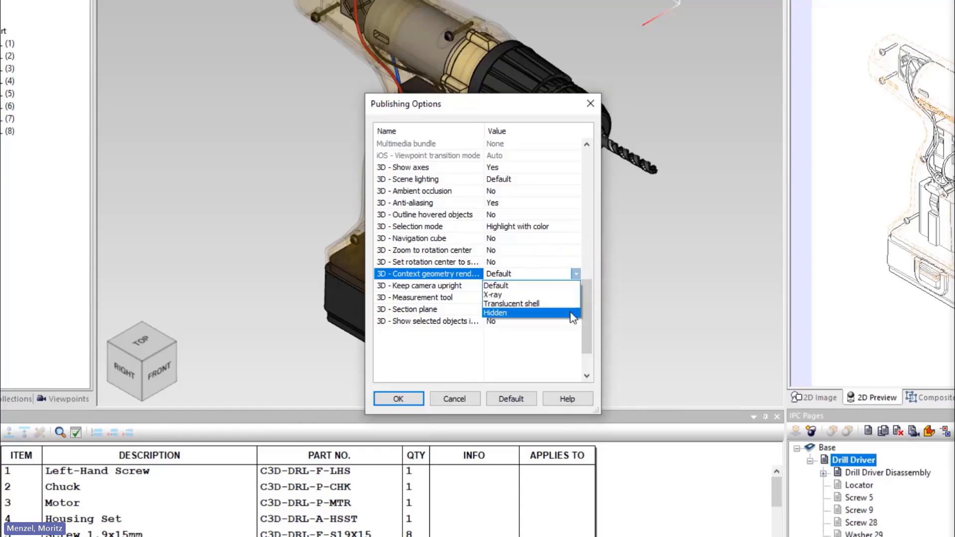
left_click(565, 351)
left_click(453, 400)
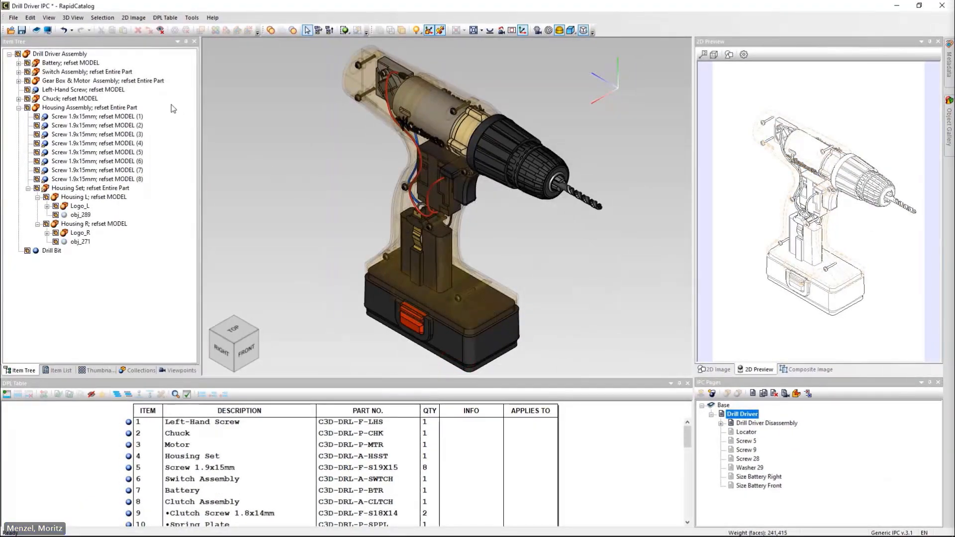
Preview the published parts catalog in the browser and set its context geometry rendering mode to X-ray.
left_click(48, 30)
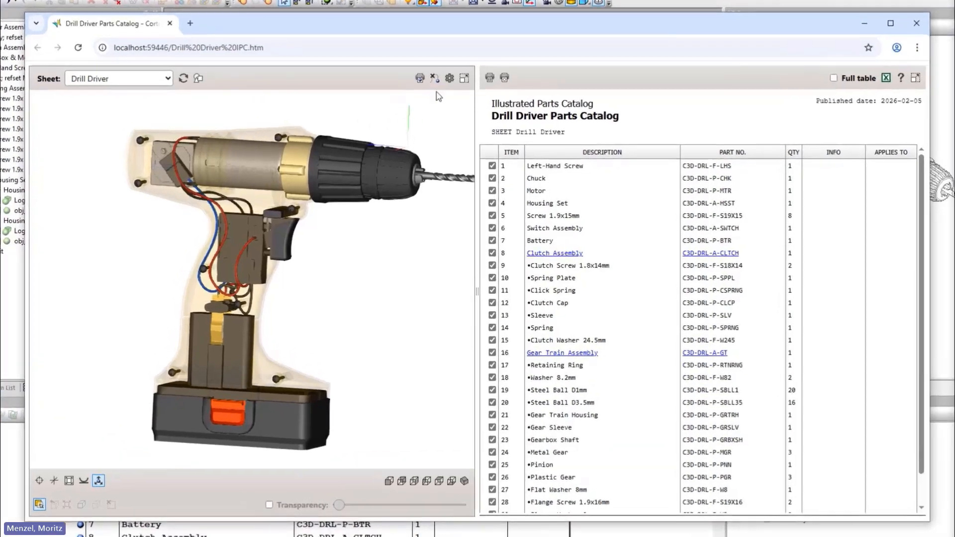
left_click(452, 99)
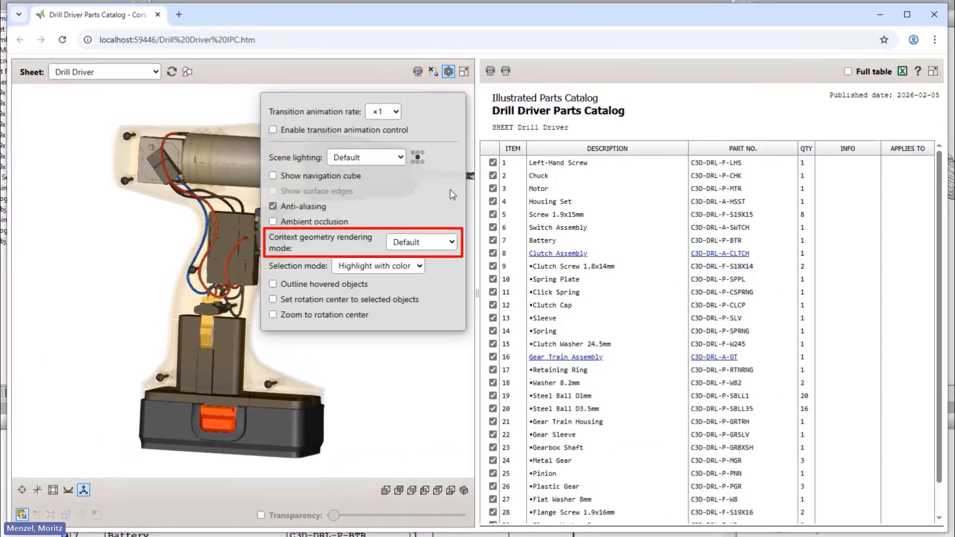
left_click(447, 242)
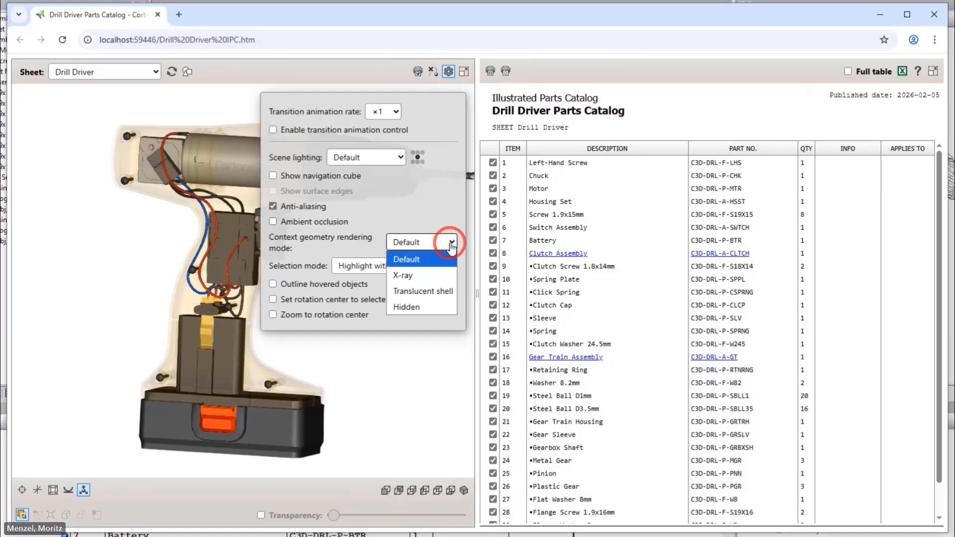
left_click(446, 275)
left_click(428, 364)
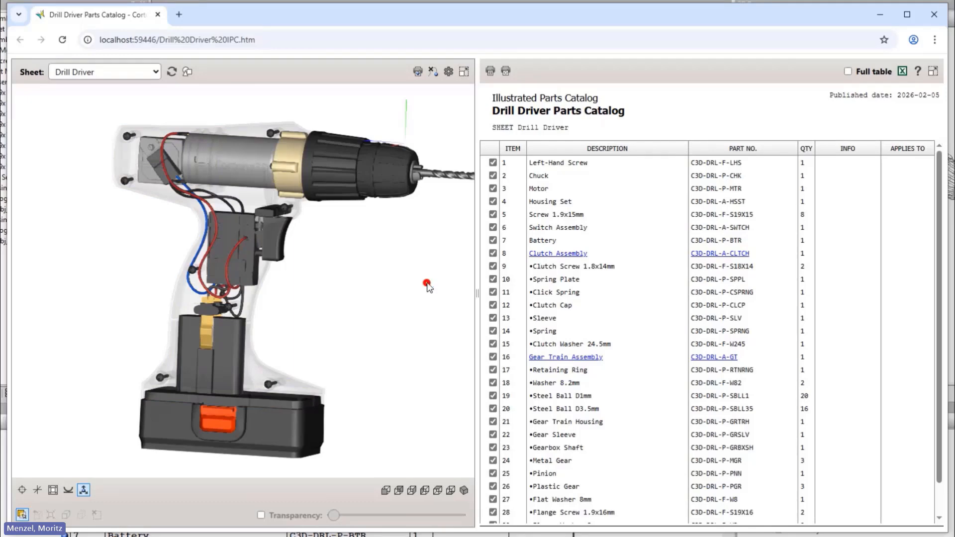
left_click_drag(428, 286, 171, 302)
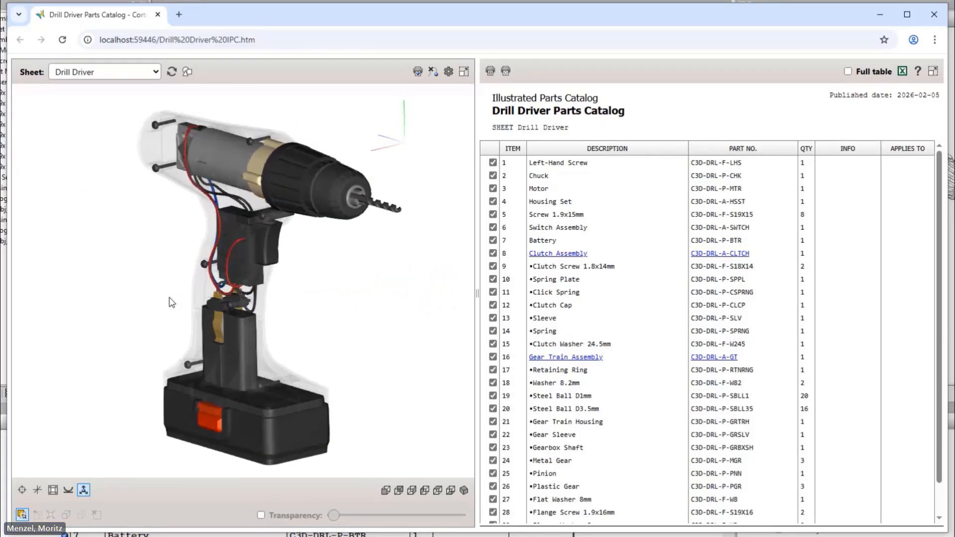
Switch the catalog preview's context geometry rendering mode to Translucent shell and inspect the drill from another angle.
left_click(449, 73)
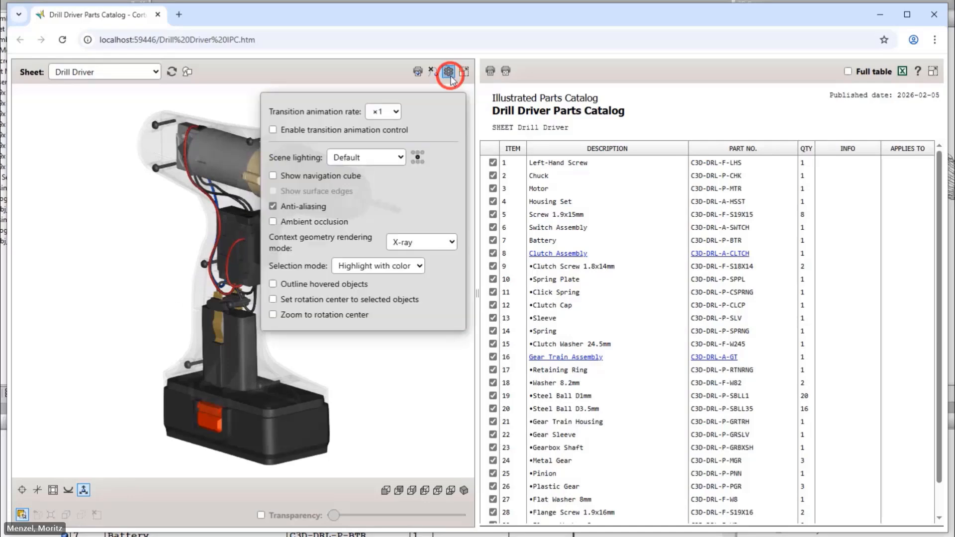
left_click(435, 243)
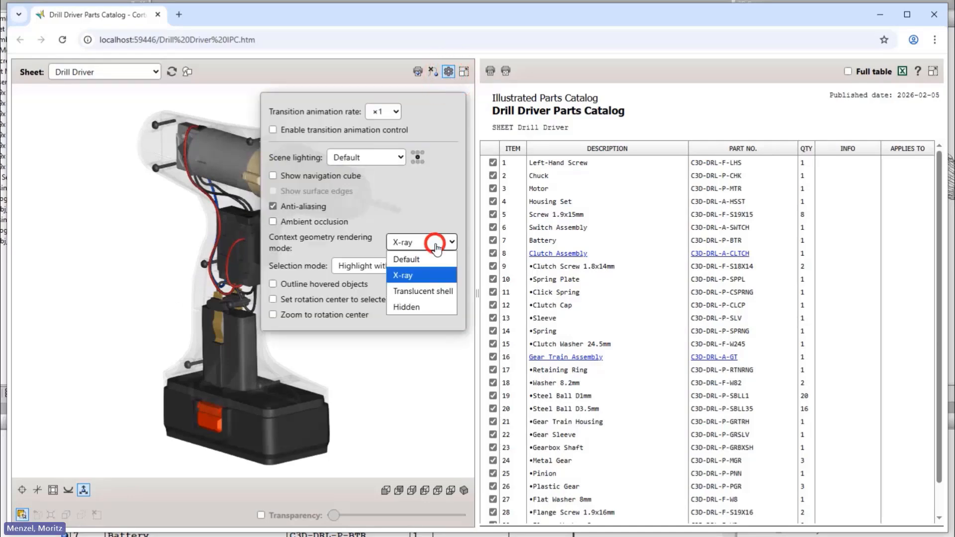
left_click(425, 291)
left_click(420, 368)
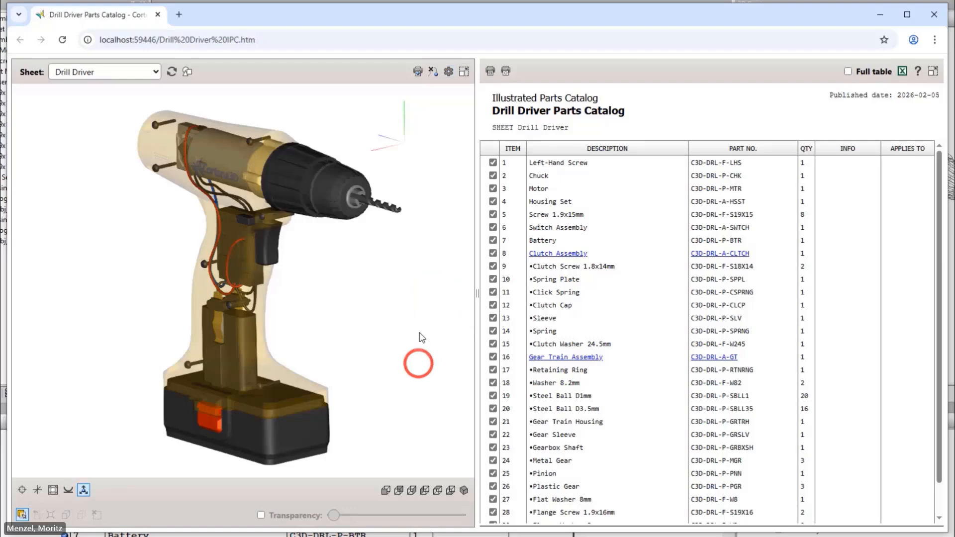
left_click_drag(420, 294, 194, 306)
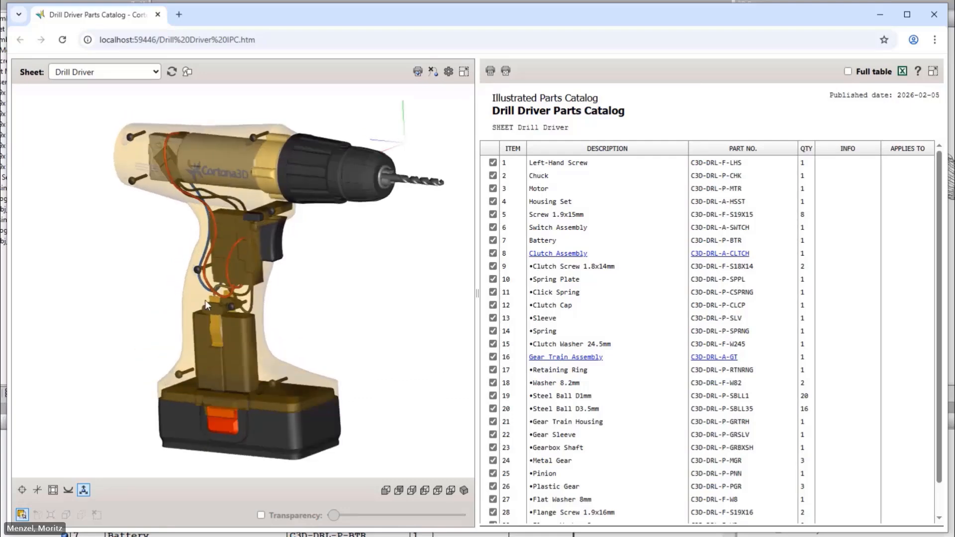
Switch the catalog preview's context geometry rendering mode to Hidden and inspect the exposed drill internals from another angle.
left_click(448, 71)
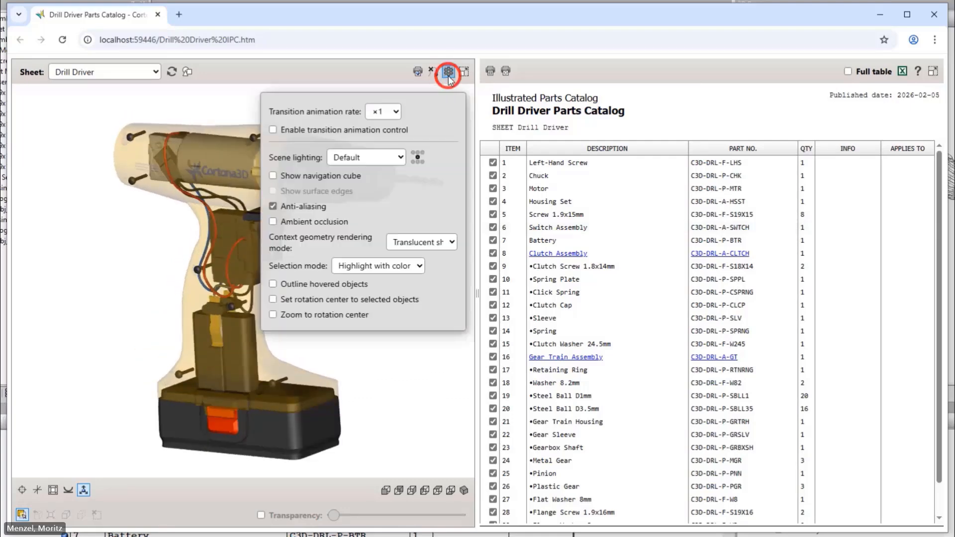
left_click(438, 239)
left_click(437, 306)
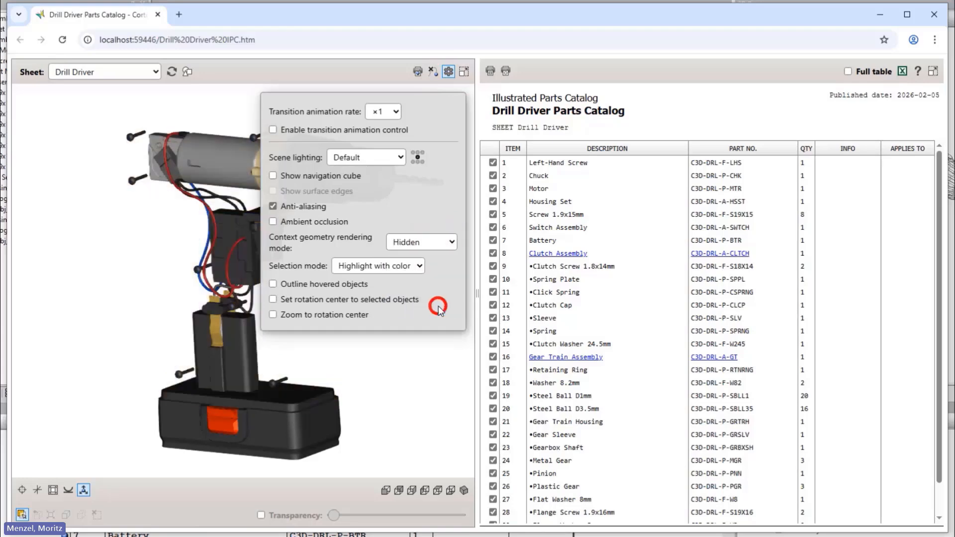
left_click(419, 354)
left_click_drag(418, 272, 182, 279)
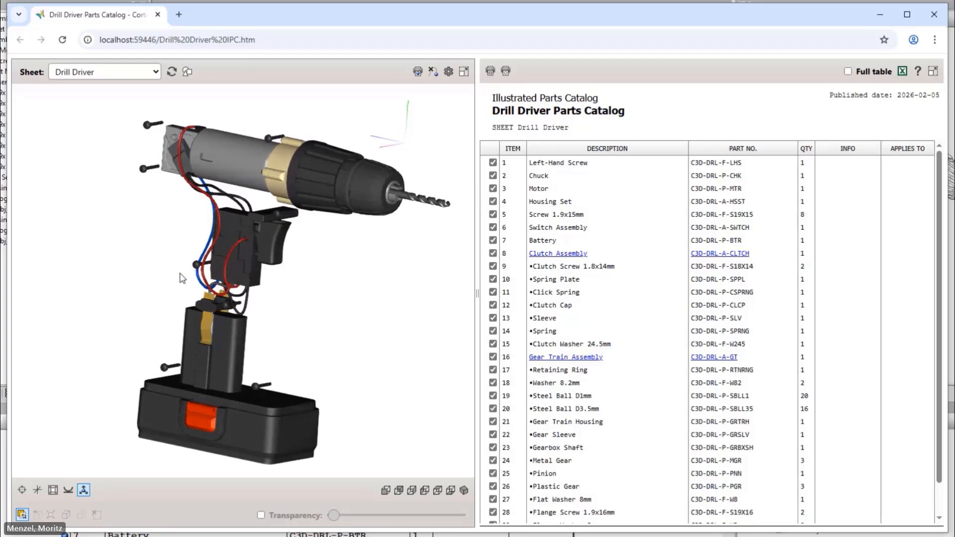
Set the catalog preview's context geometry rendering mode back to Default.
left_click(449, 72)
left_click(432, 240)
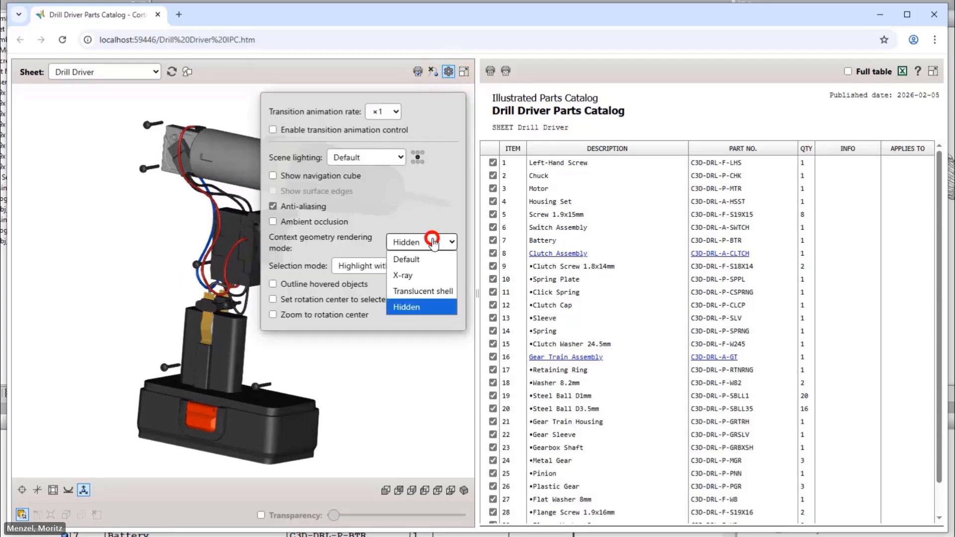
left_click(430, 260)
left_click(410, 368)
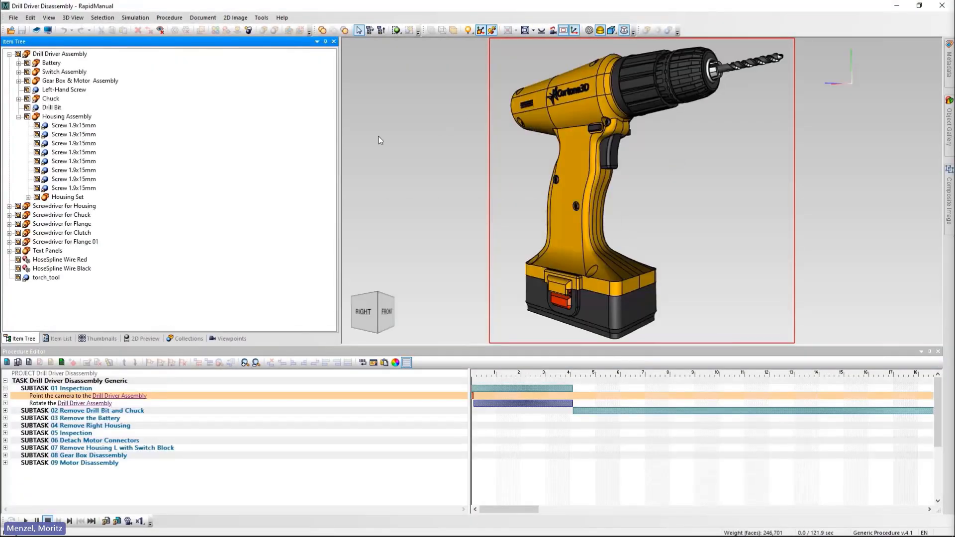
In RapidManual's Drill Driver Disassembly project, set the Housing Set assembly as context geometry.
left_click(70, 198)
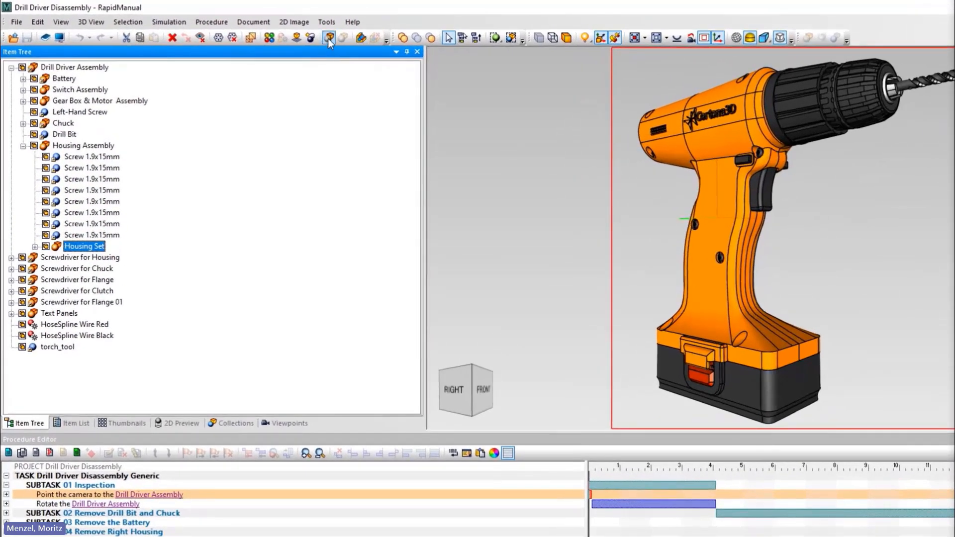
left_click(328, 39)
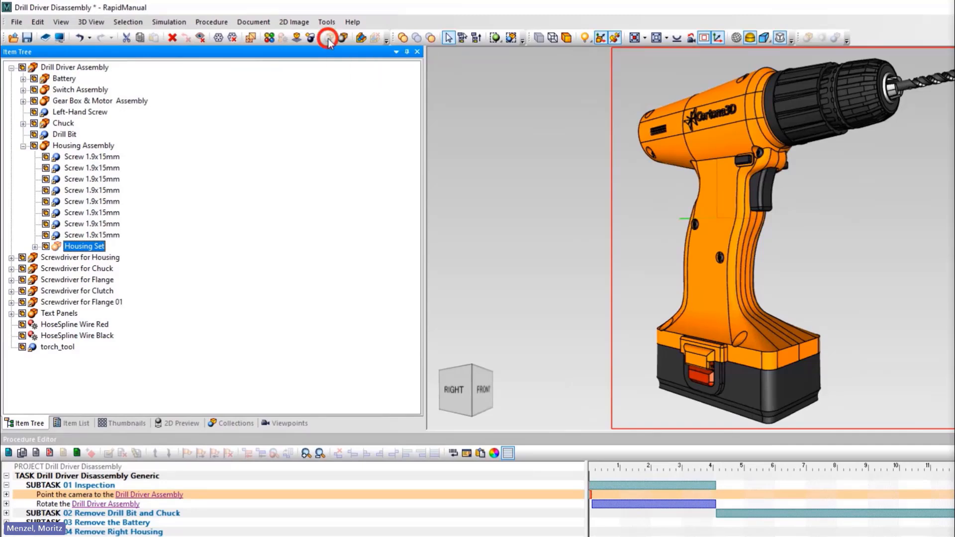
left_click(499, 219)
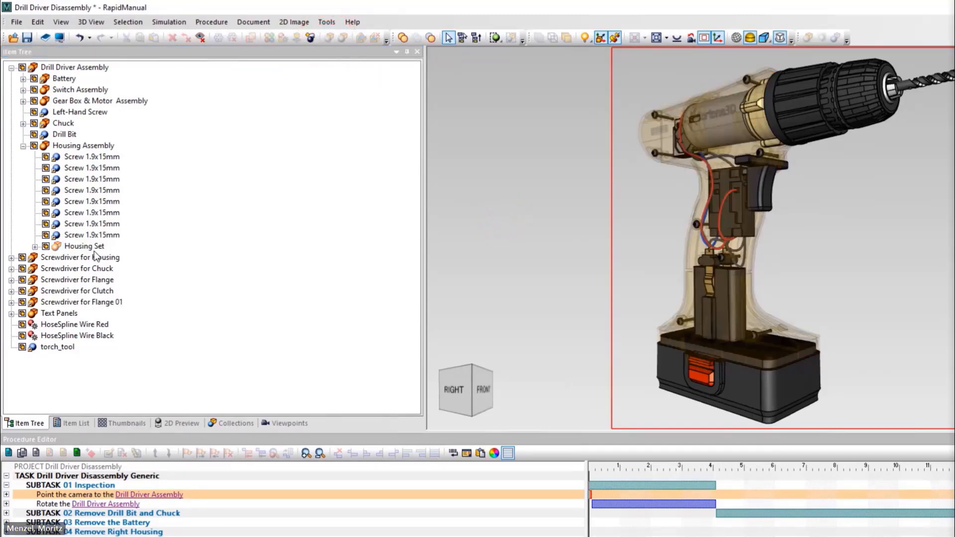
Remove the Housing Set assembly from the context geometry.
left_click(87, 247)
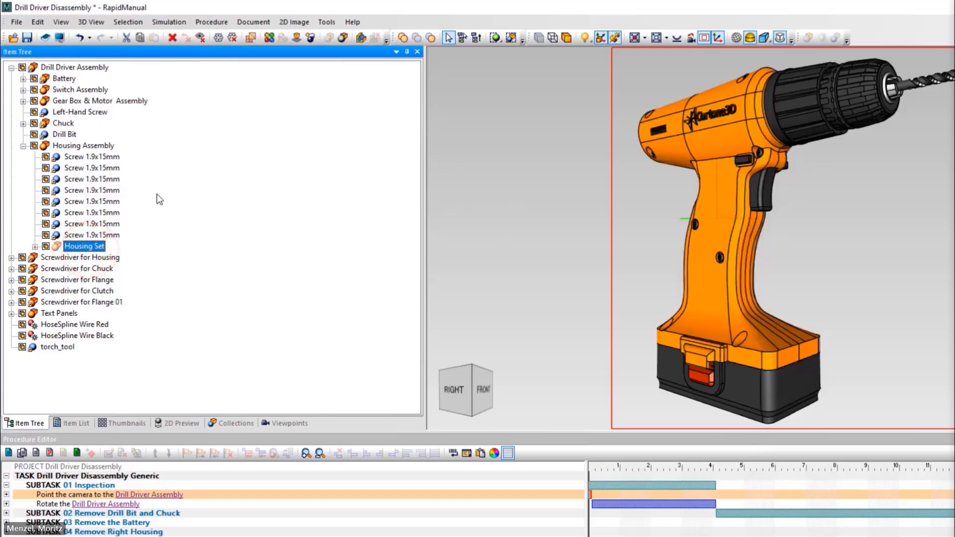
left_click(342, 39)
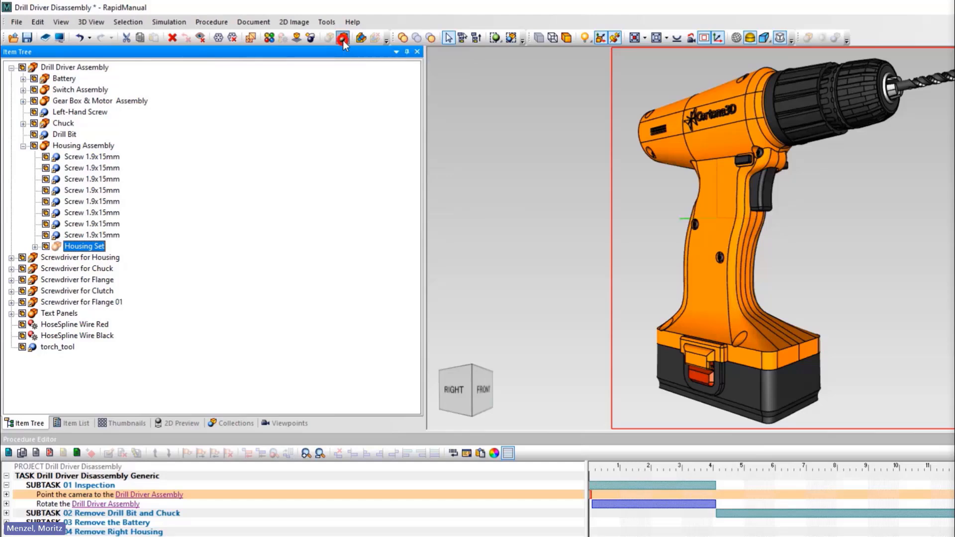
left_click(340, 108)
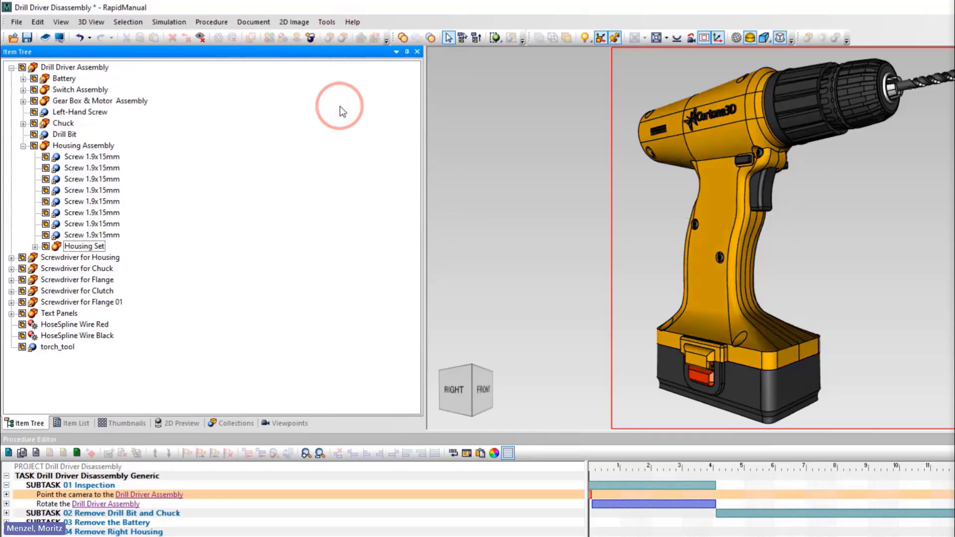
Set the Housing Set under Housing Assembly as context geometry again.
left_click(84, 246)
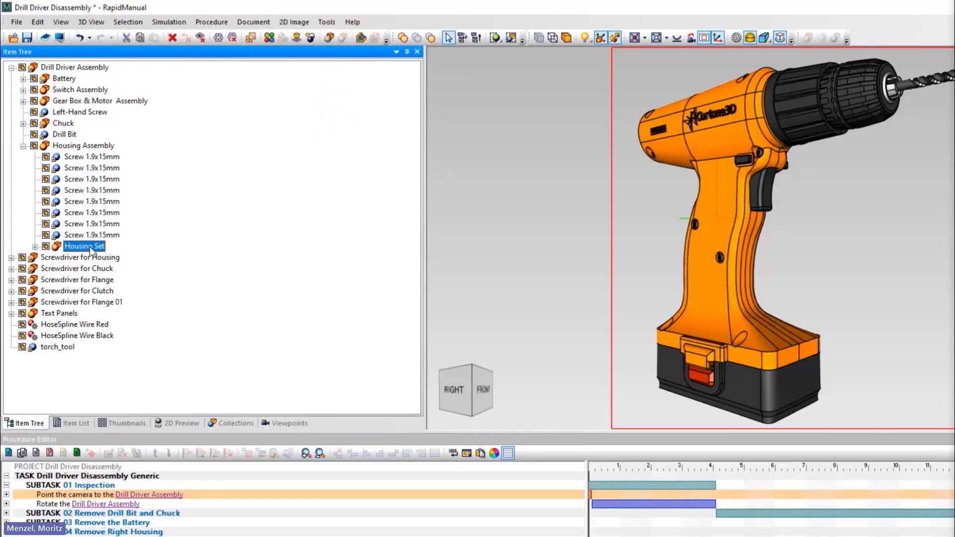
right_click(91, 250)
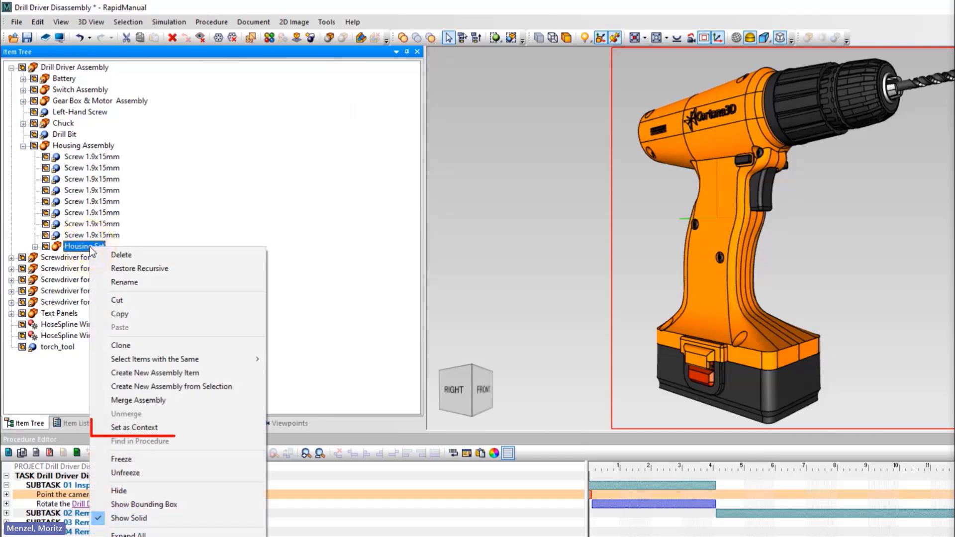
left_click(174, 429)
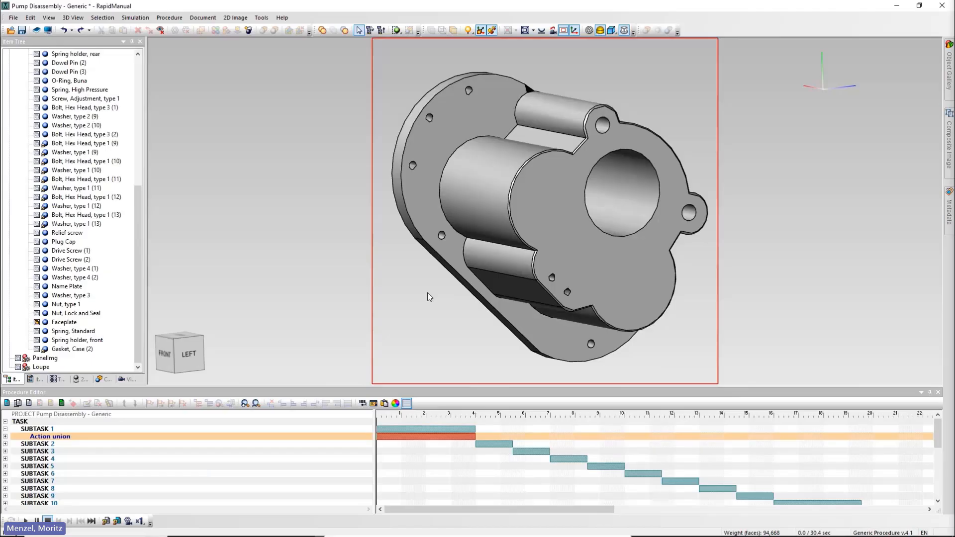
Start Trim Representations in the Pump Disassembly project and use a cylinder trim shape with quality 16.
left_click(36, 19)
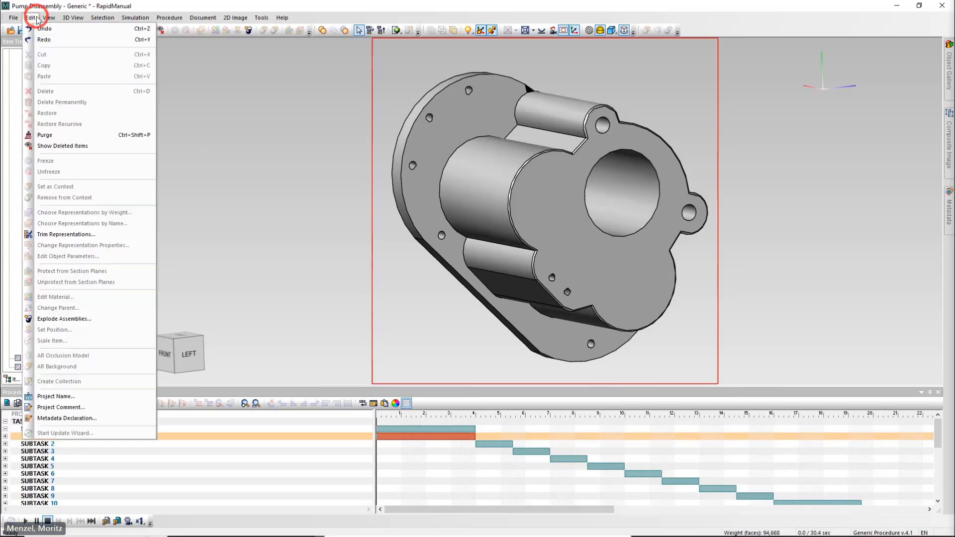
left_click(105, 234)
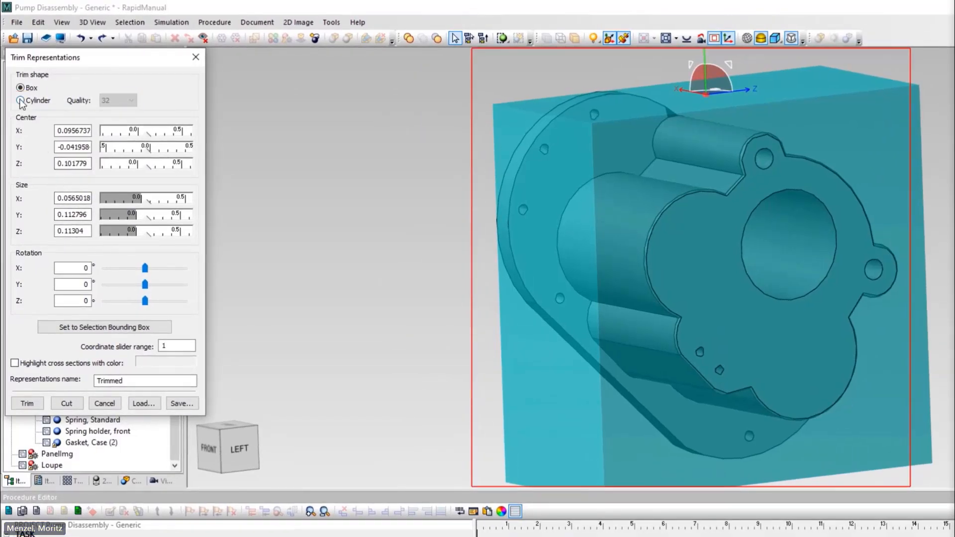
left_click(21, 101)
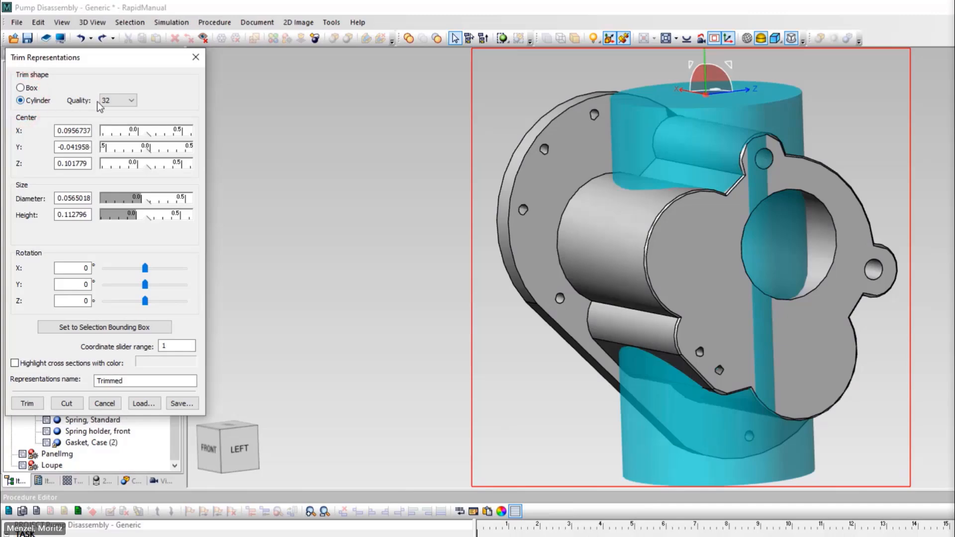
left_click(131, 101)
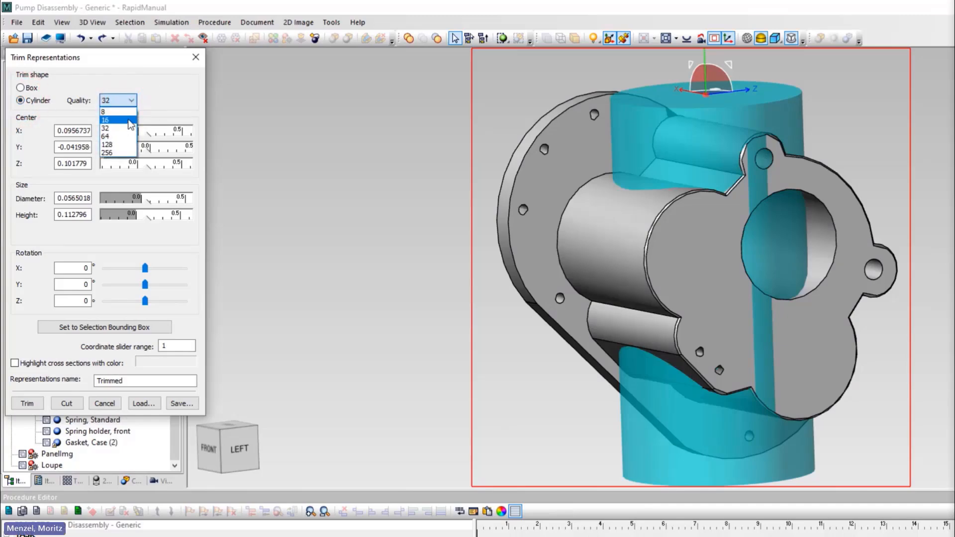
left_click(128, 119)
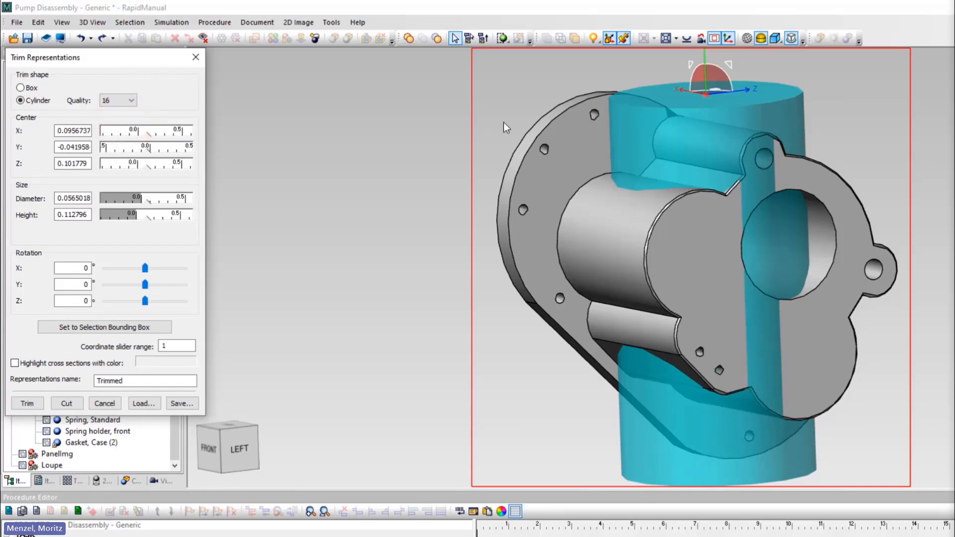
Cut the pump faceplate with a 0.004 diameter cylinder aligned through the second small hole from the top of the flange.
left_click_drag(709, 99, 545, 157)
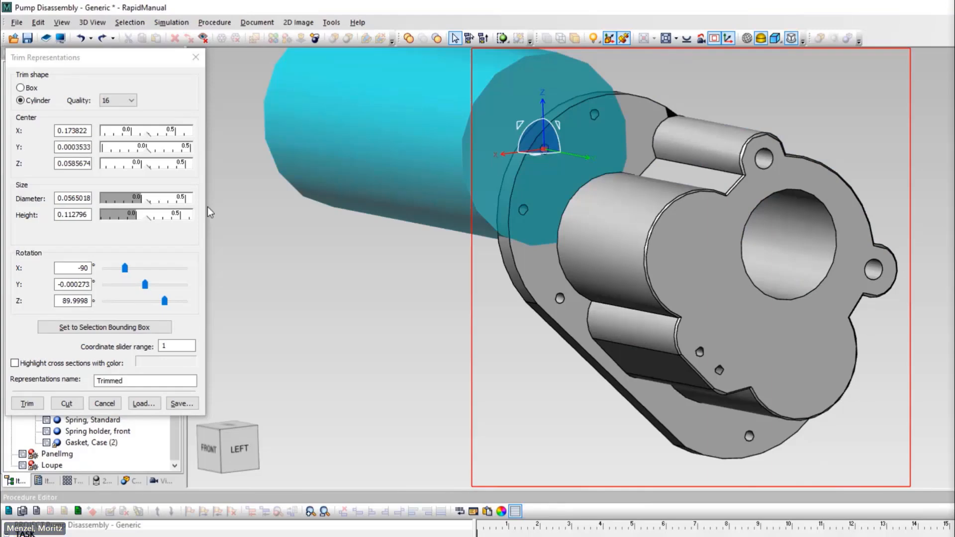
double_click(70, 199)
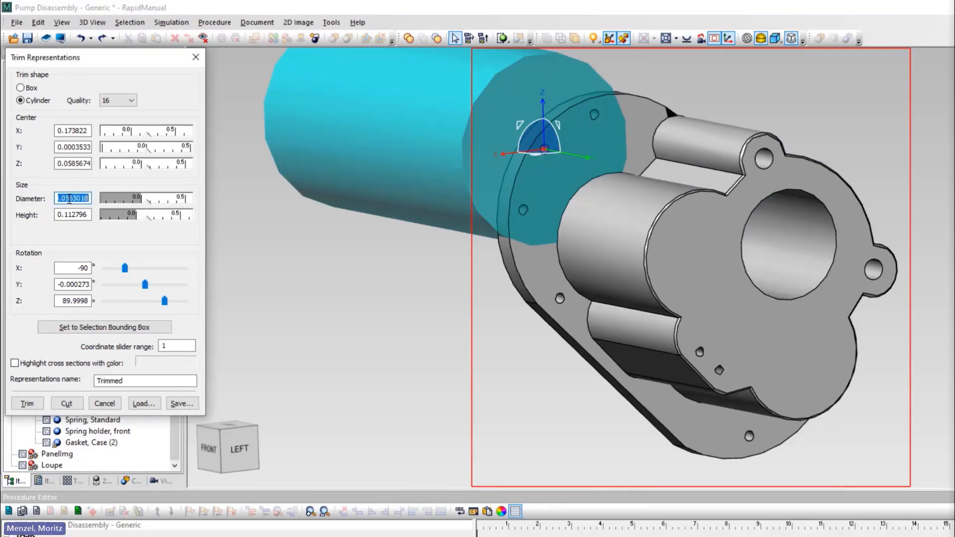
type("0.004")
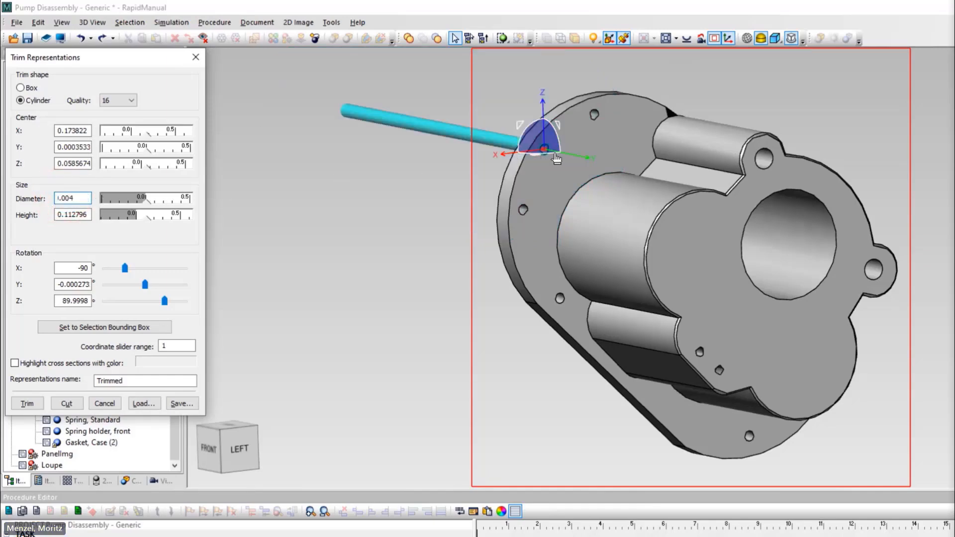
left_click_drag(556, 158, 673, 187)
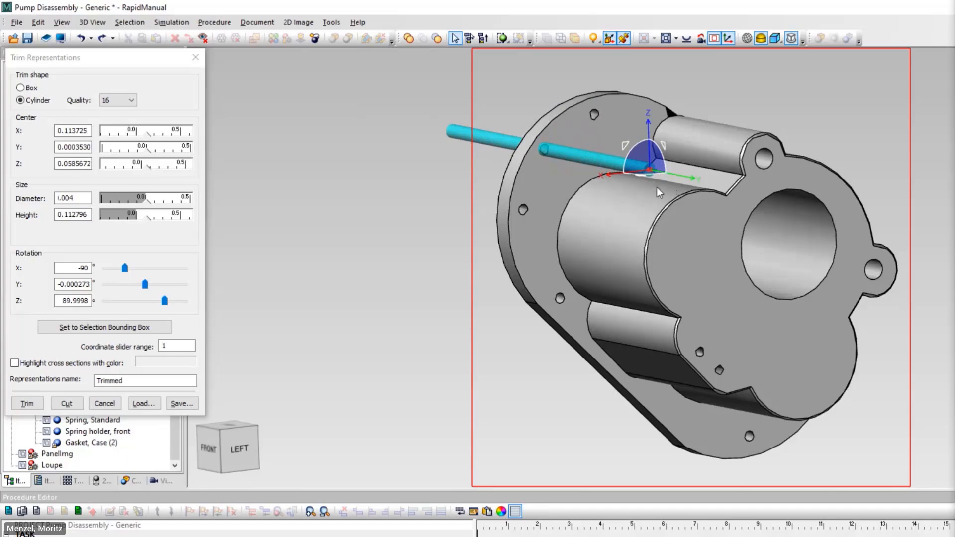
left_click(68, 403)
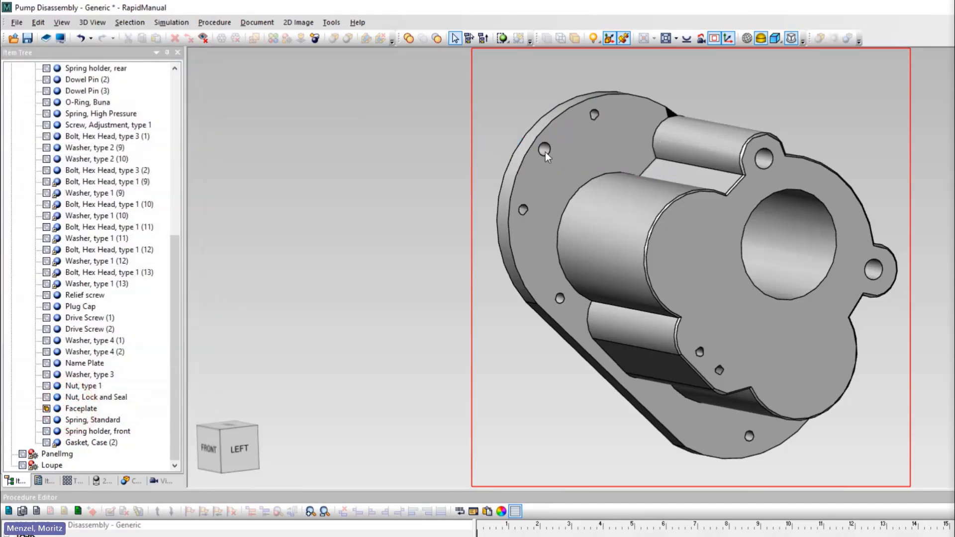
scroll(545, 150, "up", 8)
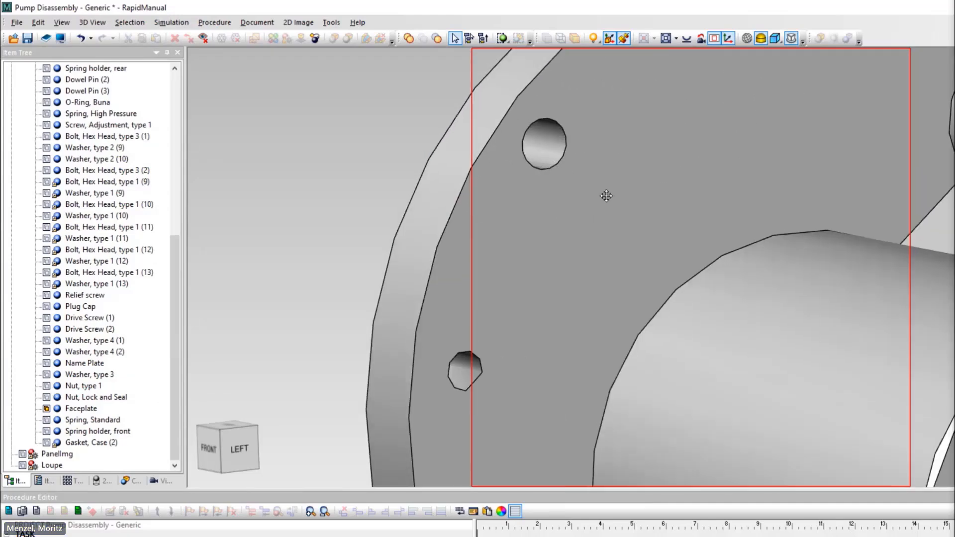
middle_click_drag(694, 252, 159, 301)
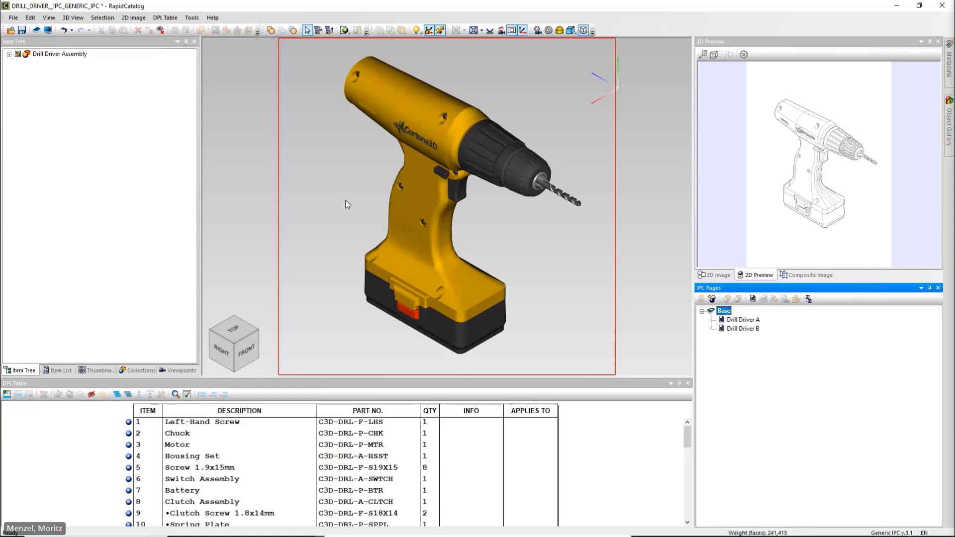
In RapidCatalog's drill driver project, add an ApplicabilityList reference table entry with description and value Model A.
left_click(193, 18)
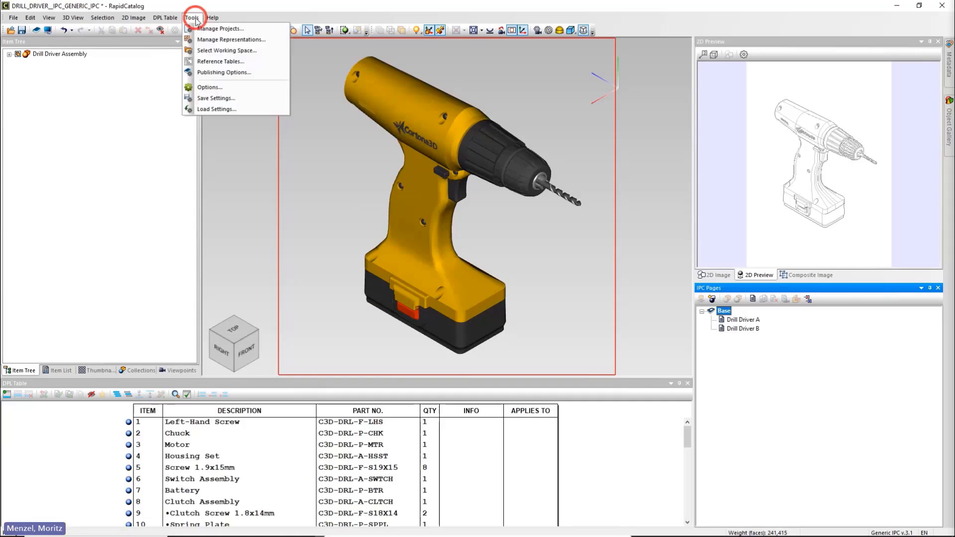
left_click(247, 63)
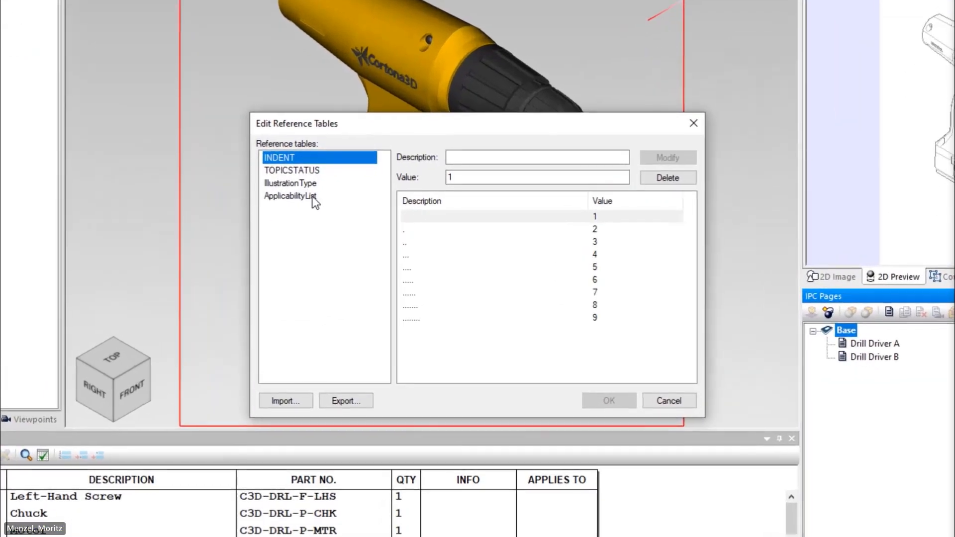
left_click(365, 221)
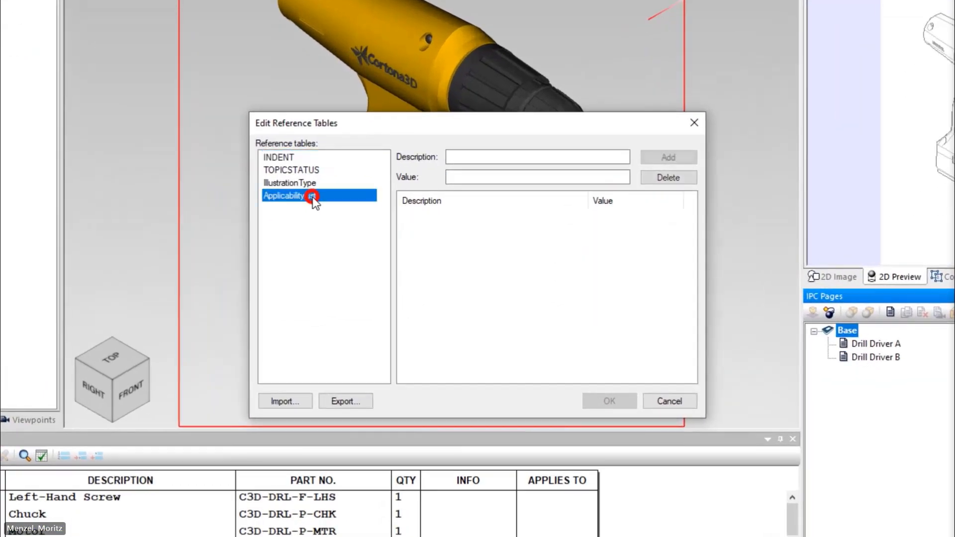
left_click(478, 156)
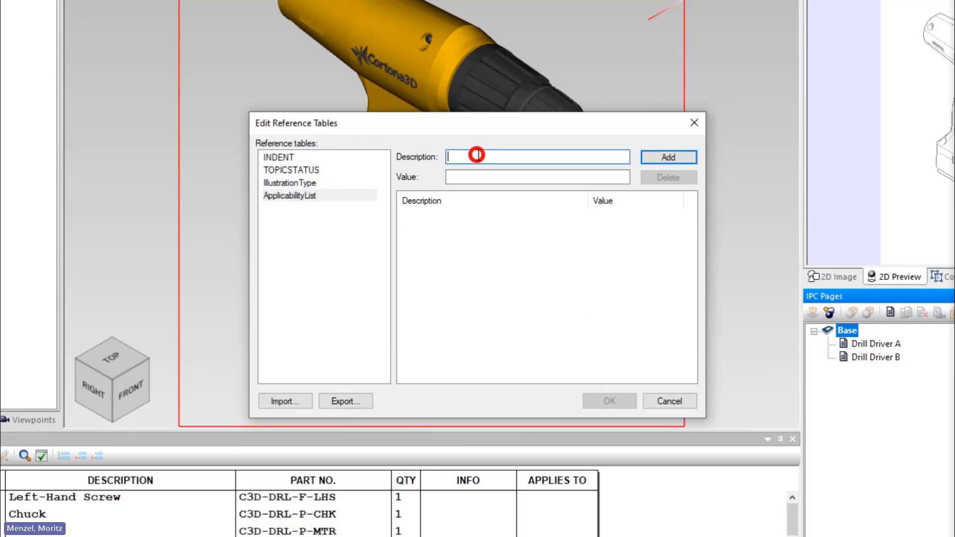
type("Mode")
left_click_drag(488, 154, 440, 161)
key("ctrl+c")
left_click(463, 177)
key("ctrl+v")
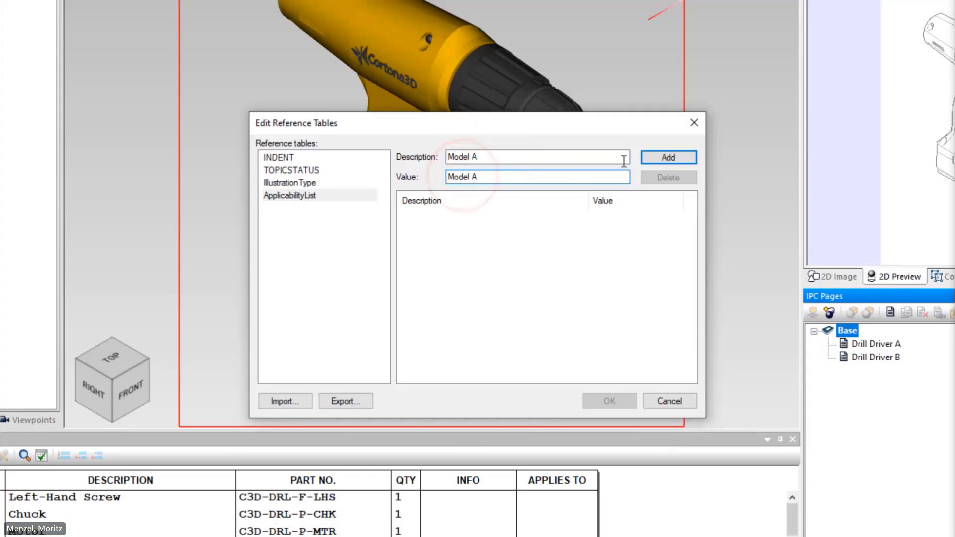
left_click(653, 157)
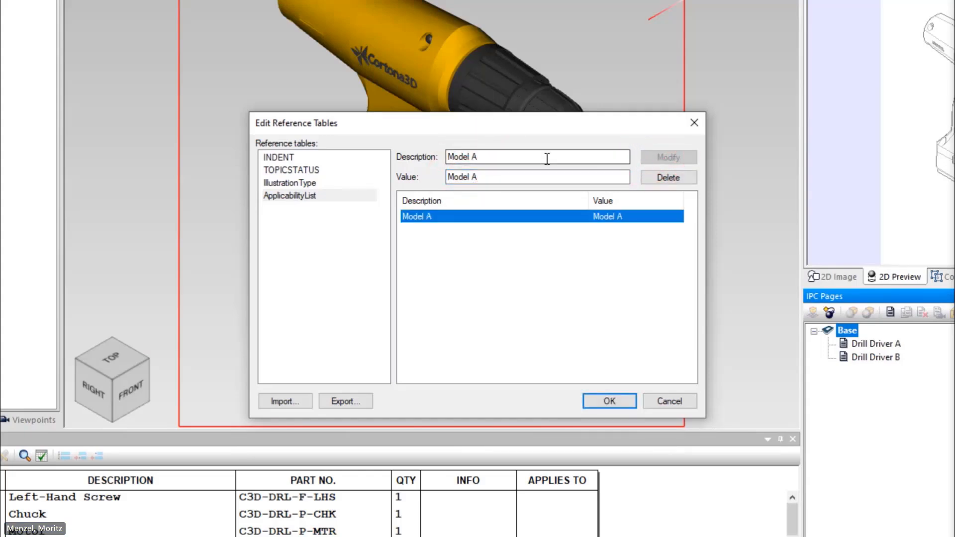
Add a second ApplicabilityList entry with description and value Model B, and save the reference tables.
double_click(474, 157)
type("B")
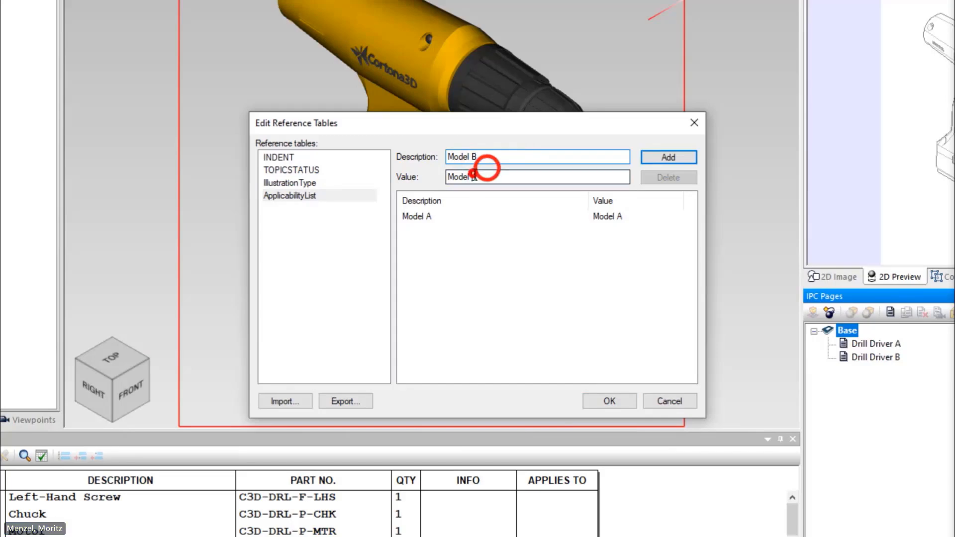
double_click(474, 177)
type("B")
left_click(664, 157)
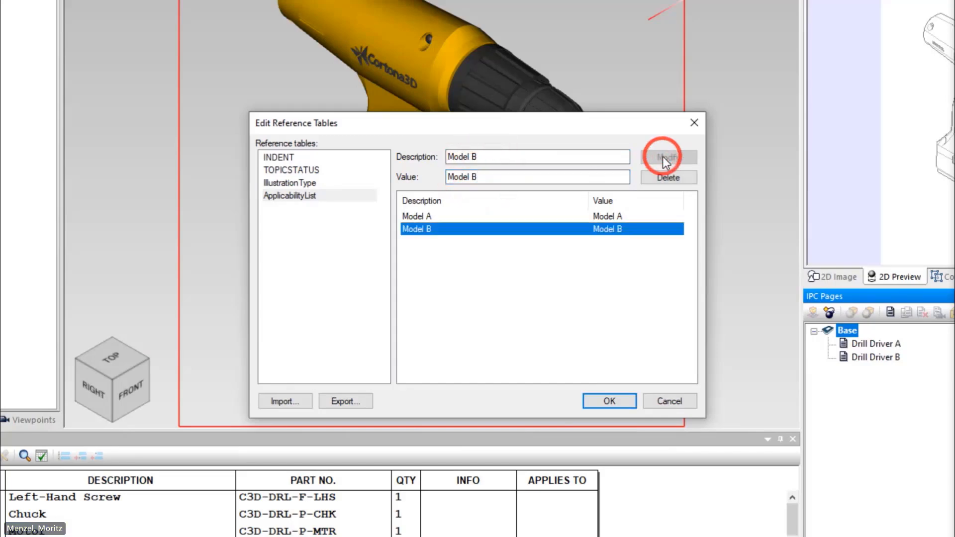
left_click(619, 405)
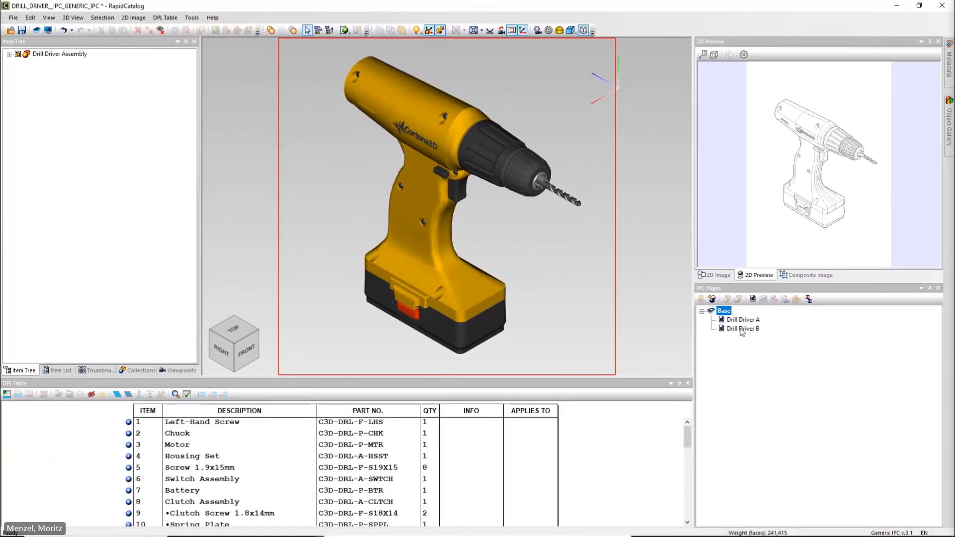
Add an applicability value of Model A to the metadata of the Drill Driver A page.
left_click(746, 320)
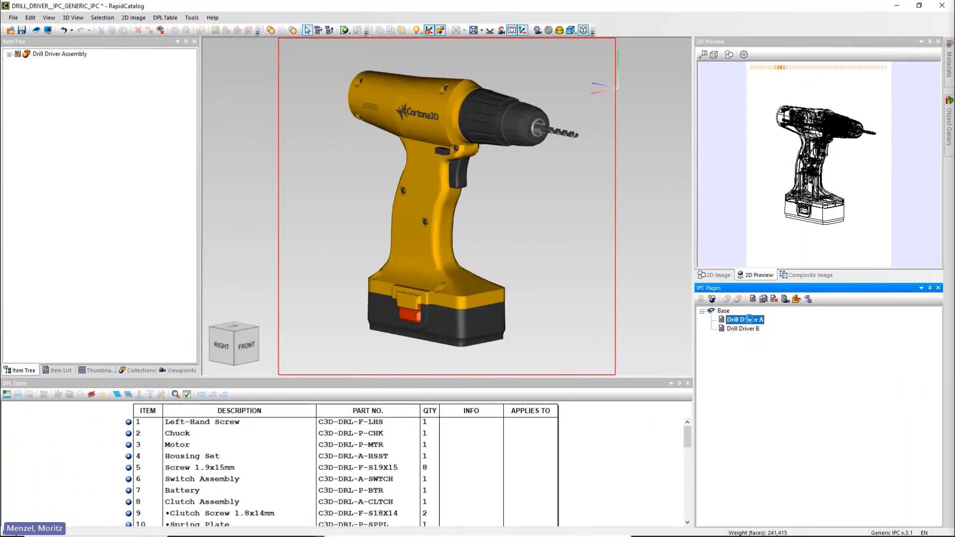
mouse_move(953, 58)
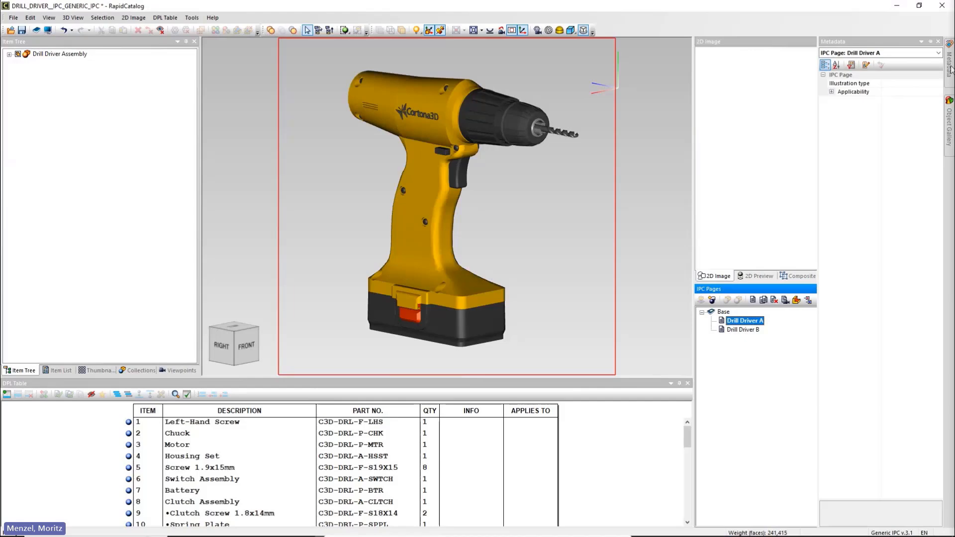
left_click(938, 91)
left_click(933, 101)
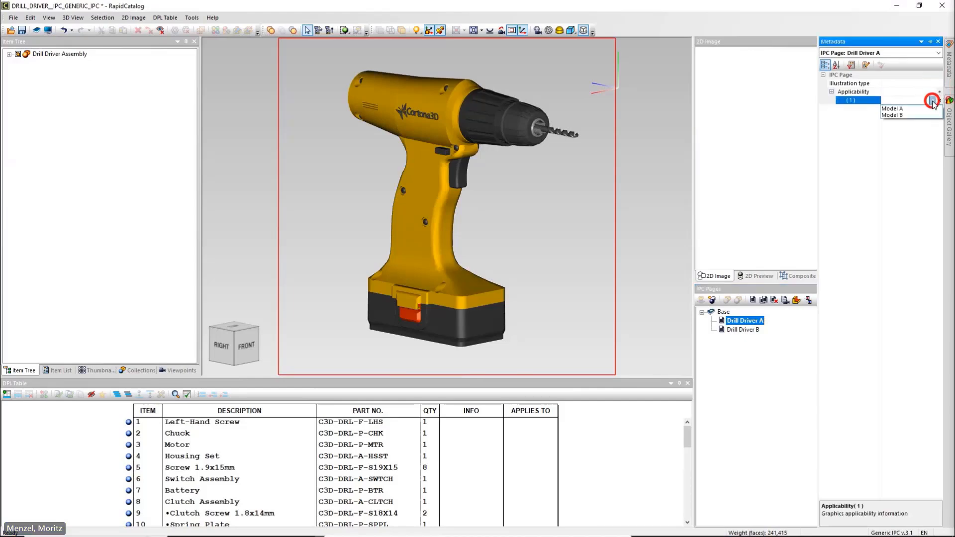
left_click(928, 109)
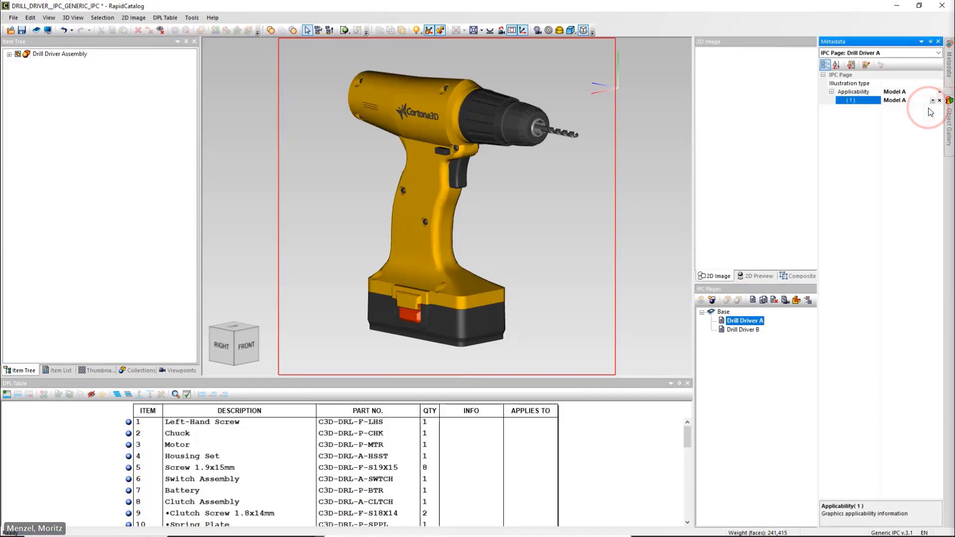
left_click(921, 117)
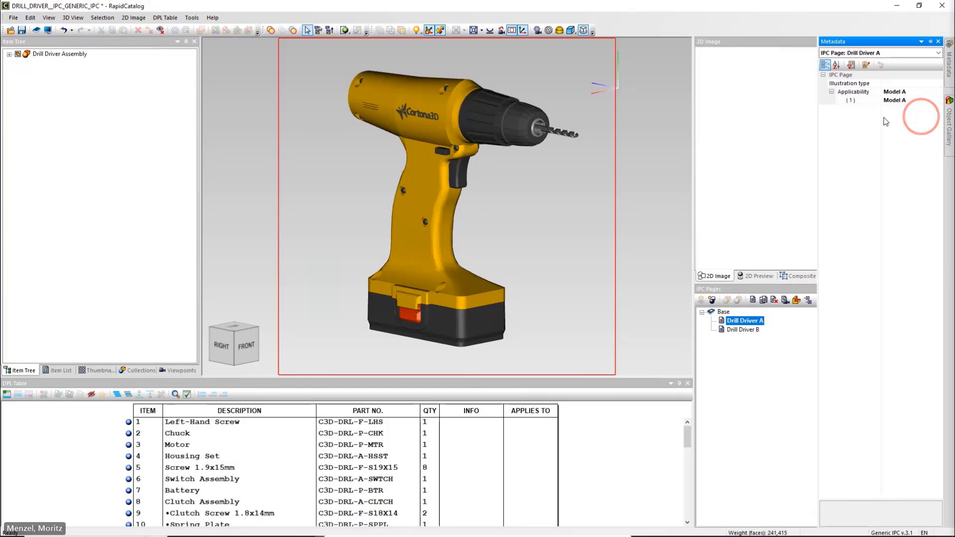
left_click(656, 131)
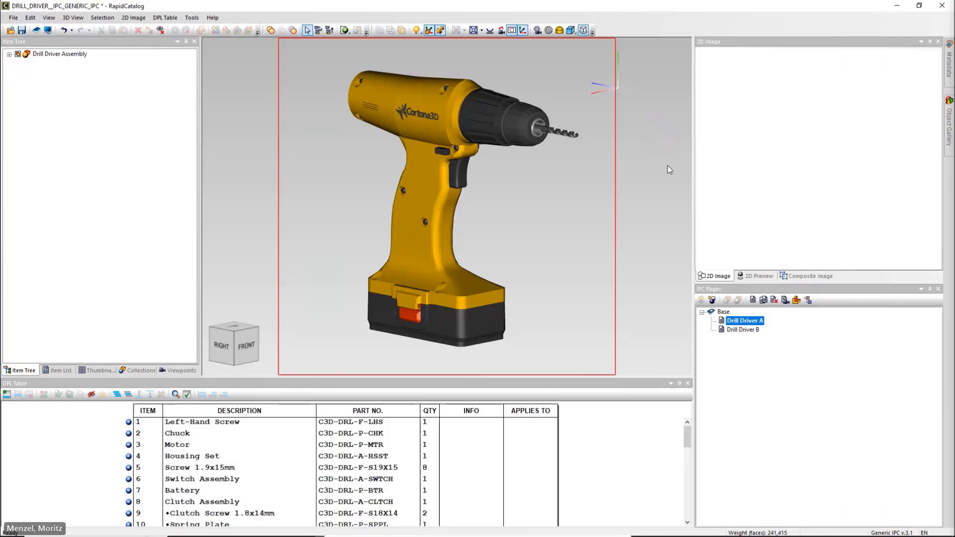
Add an applicability value of Model B to the metadata of the Drill Driver B page.
left_click(741, 329)
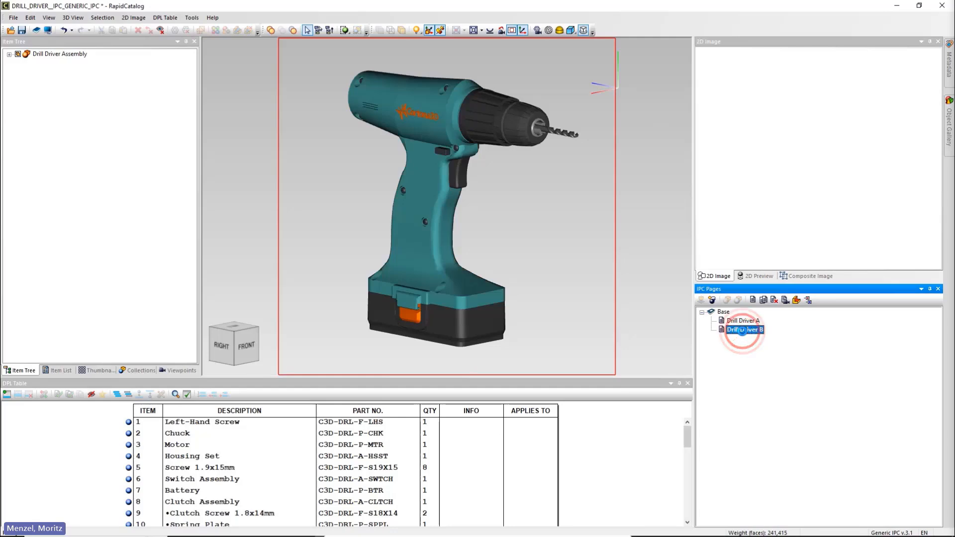
mouse_move(949, 65)
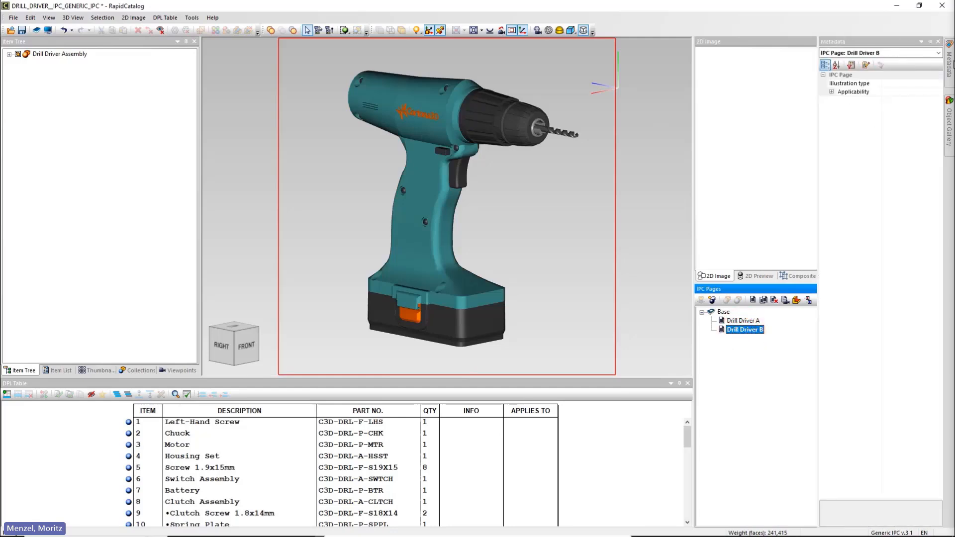
left_click(940, 96)
left_click(931, 100)
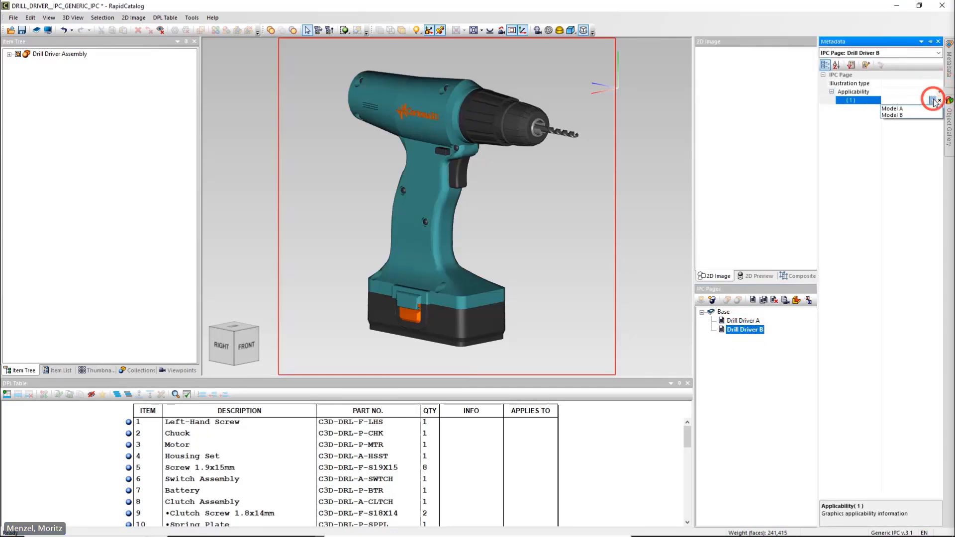
left_click(926, 116)
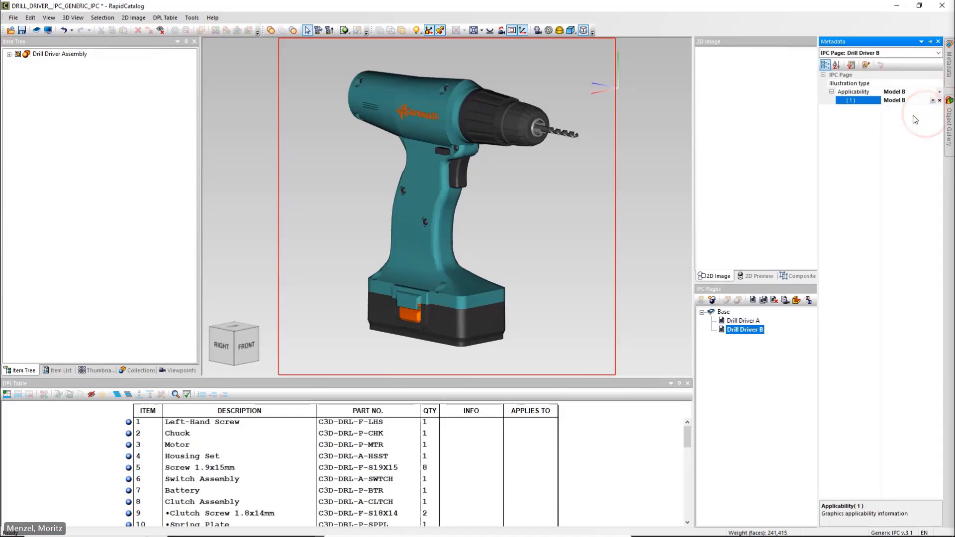
left_click(910, 116)
left_click(659, 148)
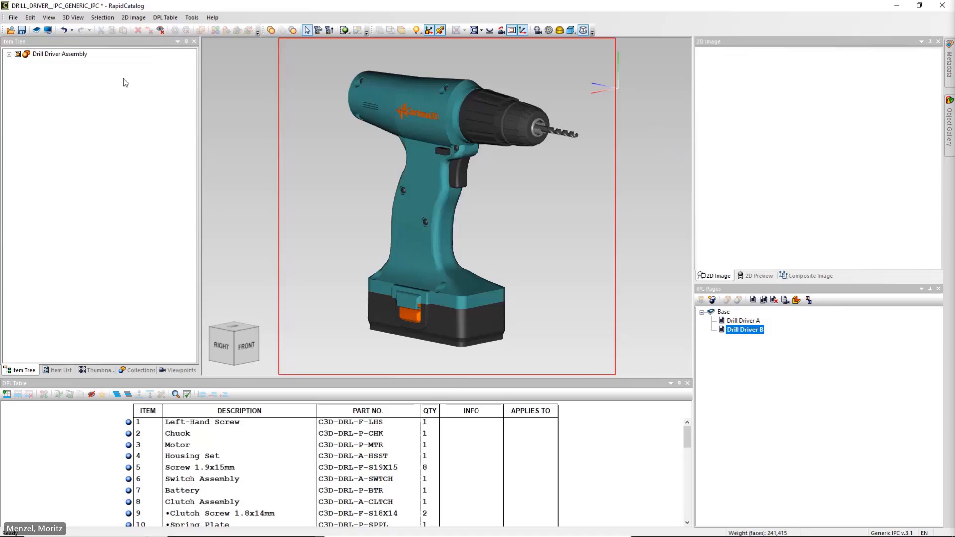
Preview the published parts catalog and switch the sheet to Drill Driver B and back to Drill Driver A.
left_click(48, 32)
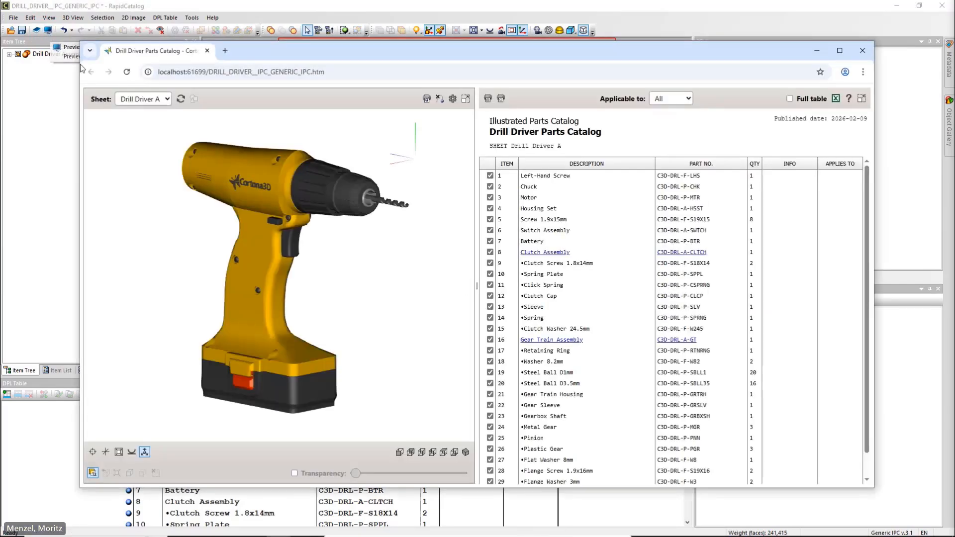
left_click(168, 99)
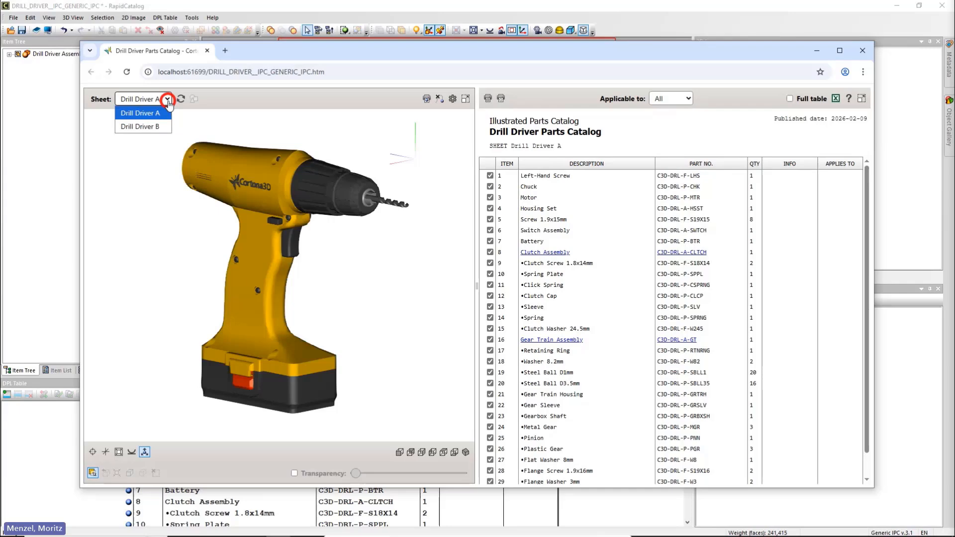
left_click(161, 127)
left_click(166, 99)
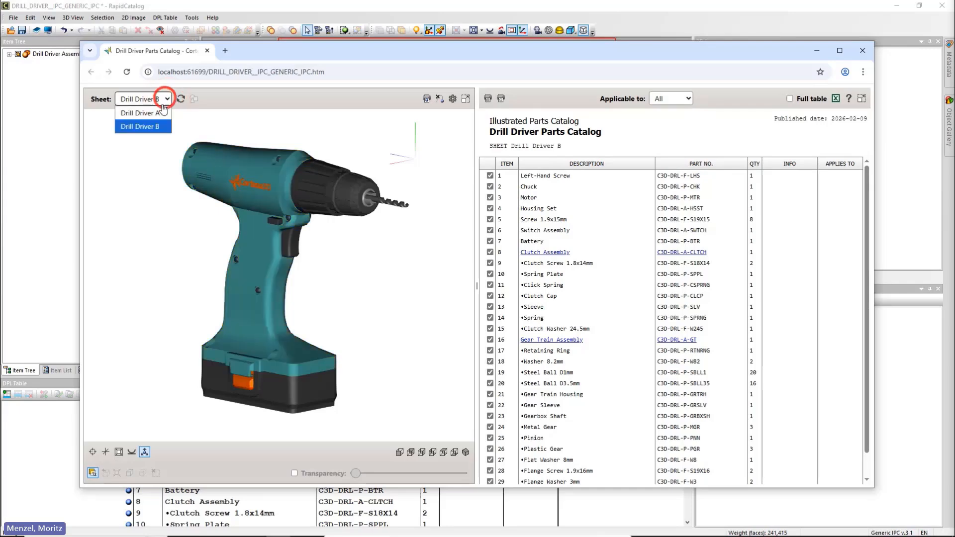
left_click(161, 115)
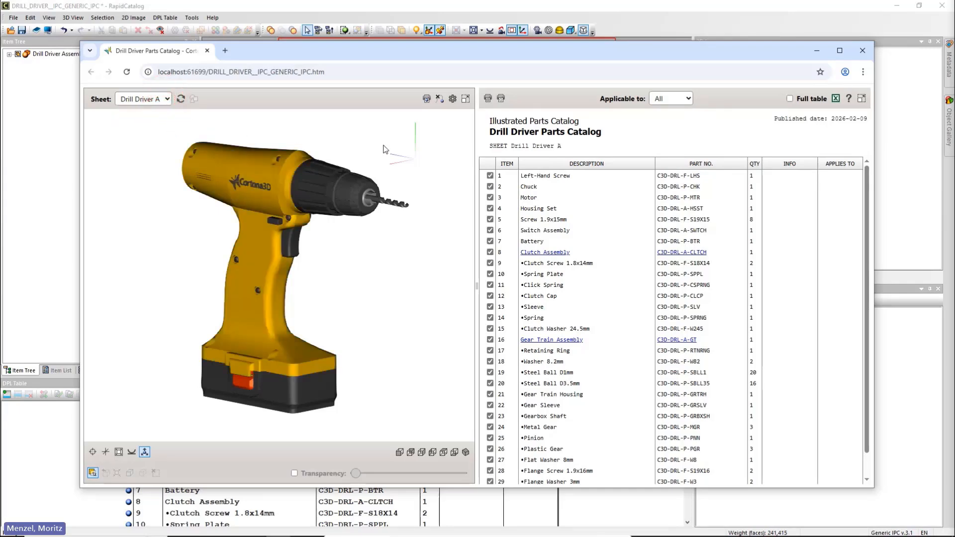
Filter the catalog preview to Model A and check which sheets are available.
left_click(688, 99)
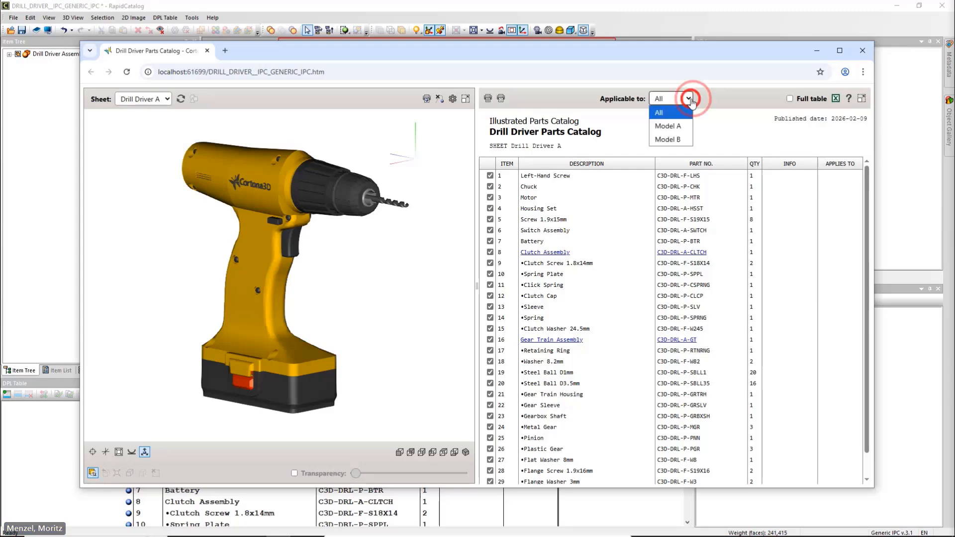
left_click(684, 128)
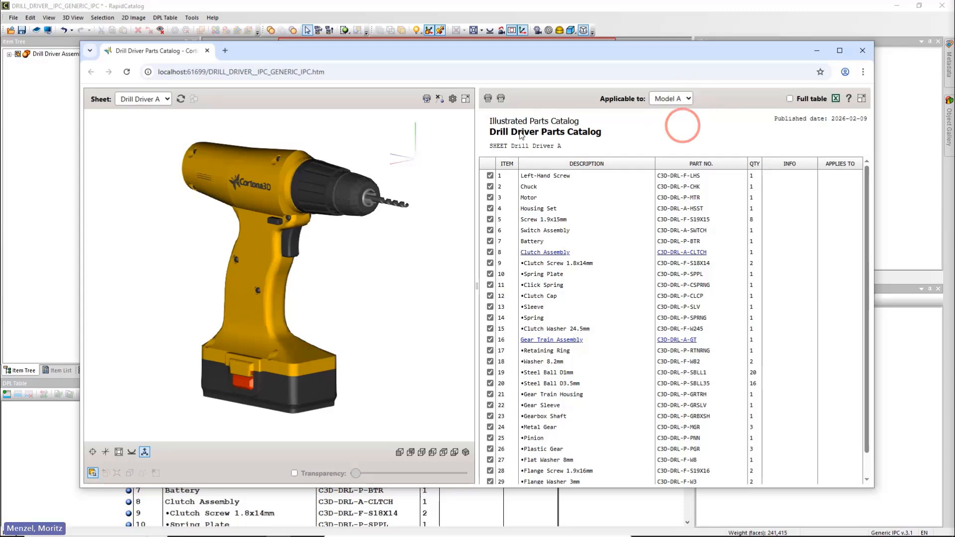
left_click(166, 101)
left_click(166, 104)
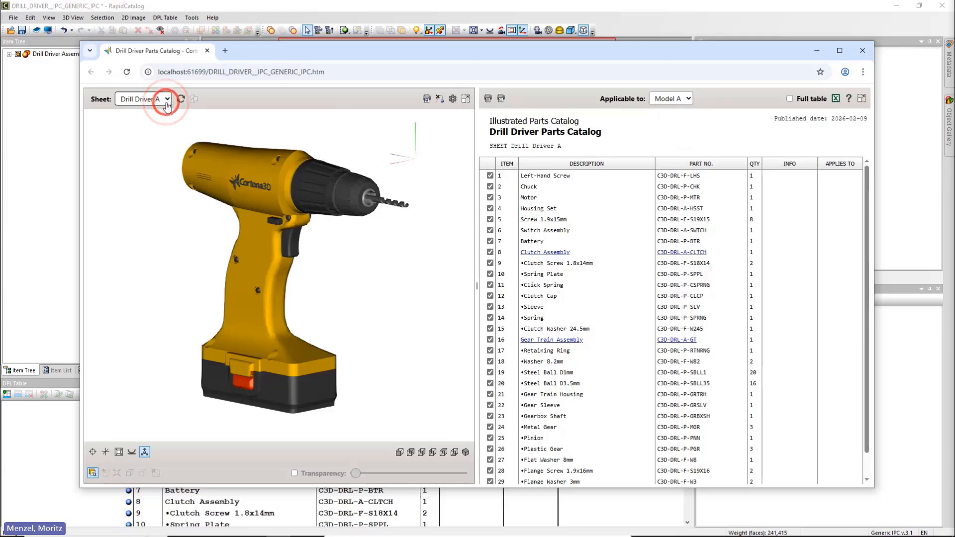
Filter the catalog preview to Model B and check which sheets are available.
left_click(687, 99)
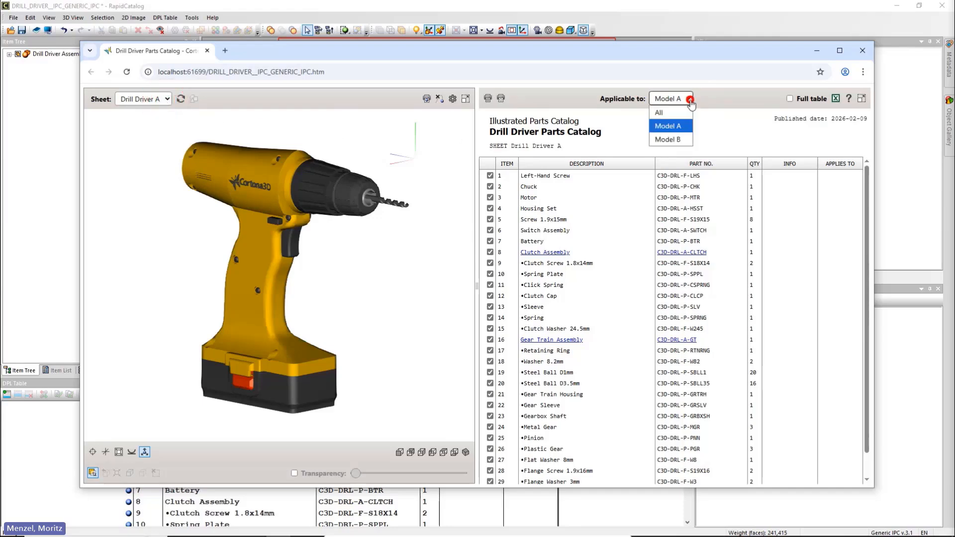
left_click(677, 139)
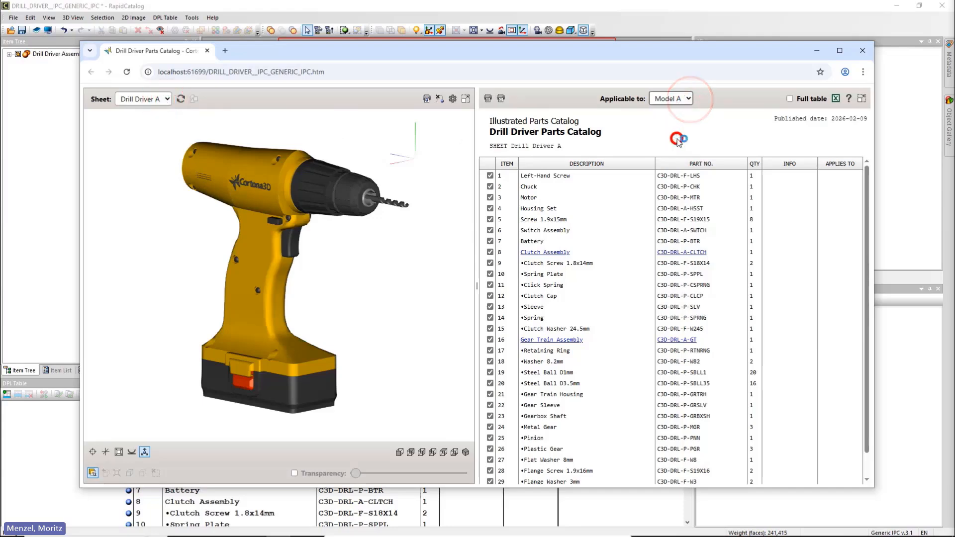
left_click(166, 99)
left_click(166, 102)
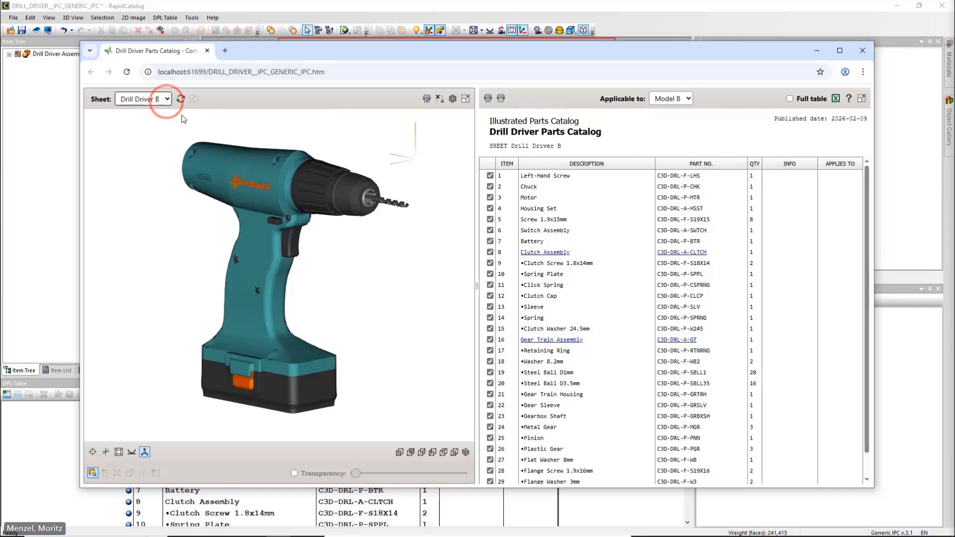
Reset the preview's applicability filter to All, display the Drill Driver A sheet, and close the preview.
left_click(687, 99)
left_click(677, 114)
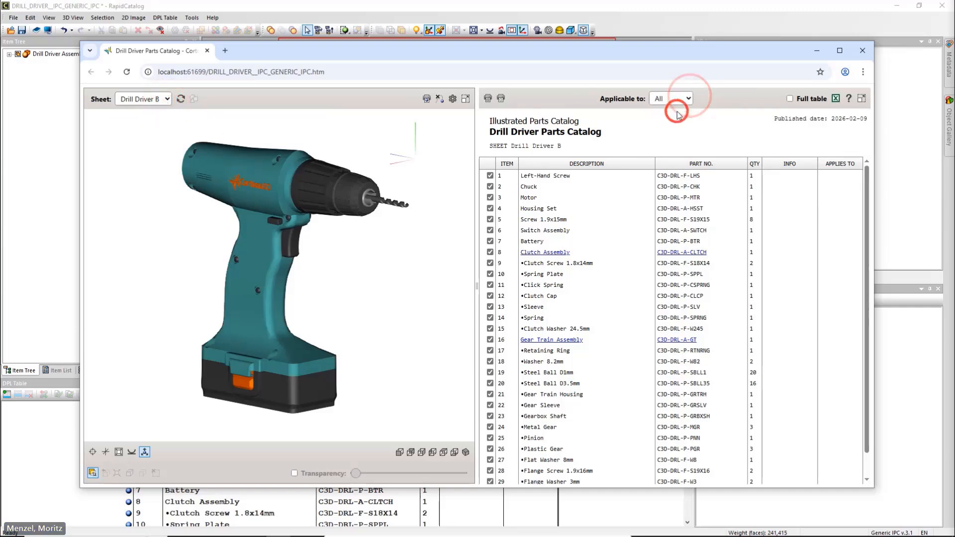
left_click(165, 100)
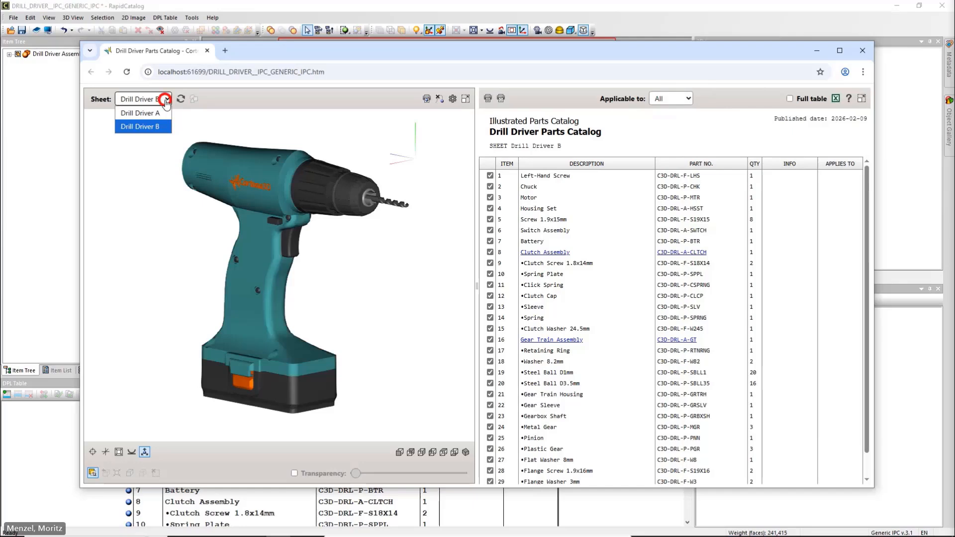
left_click(161, 113)
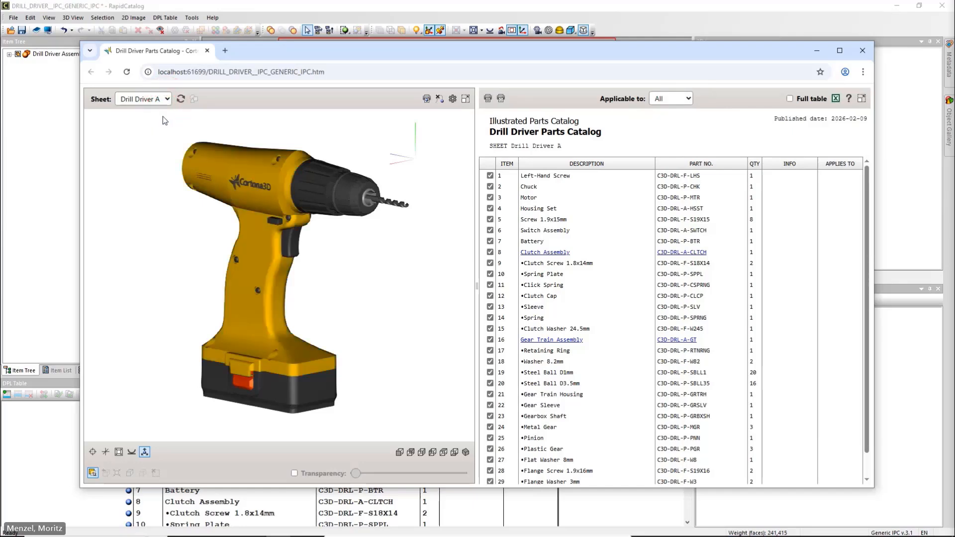
left_click(862, 51)
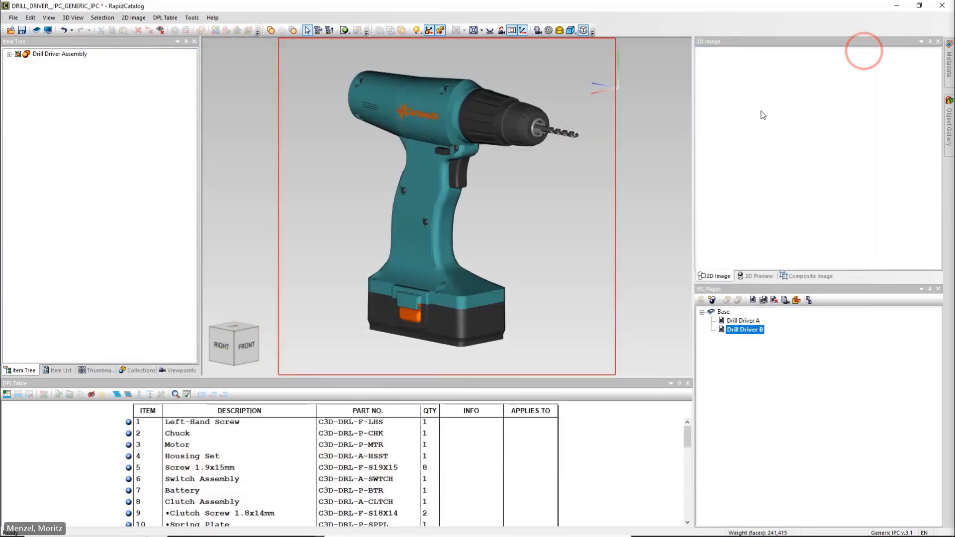
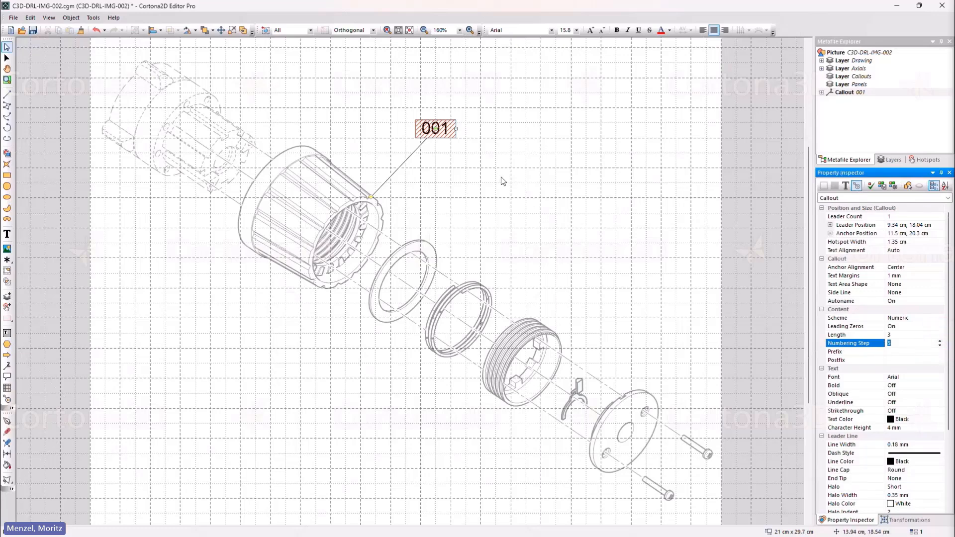
Change the callout's number to 005 and make its current style the default callout style.
double_click(445, 129)
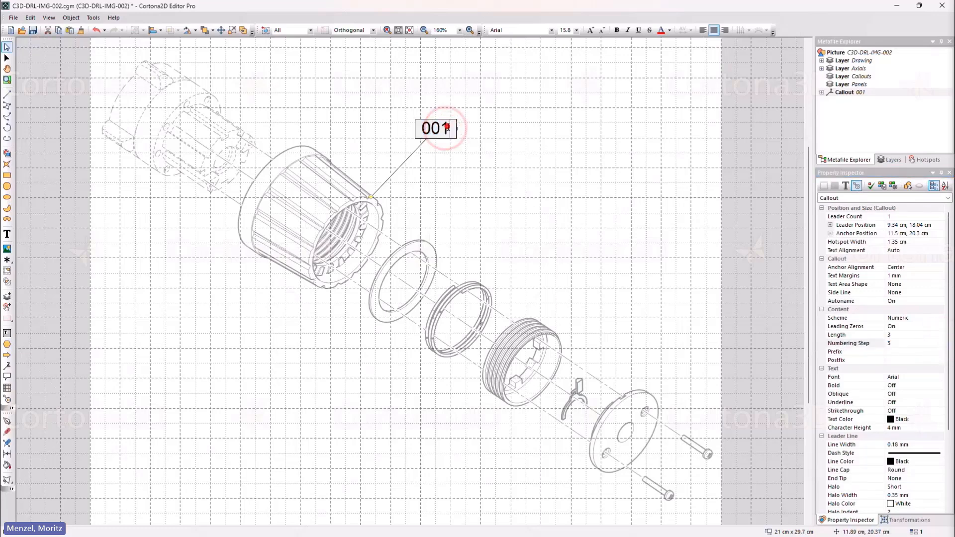
type("5")
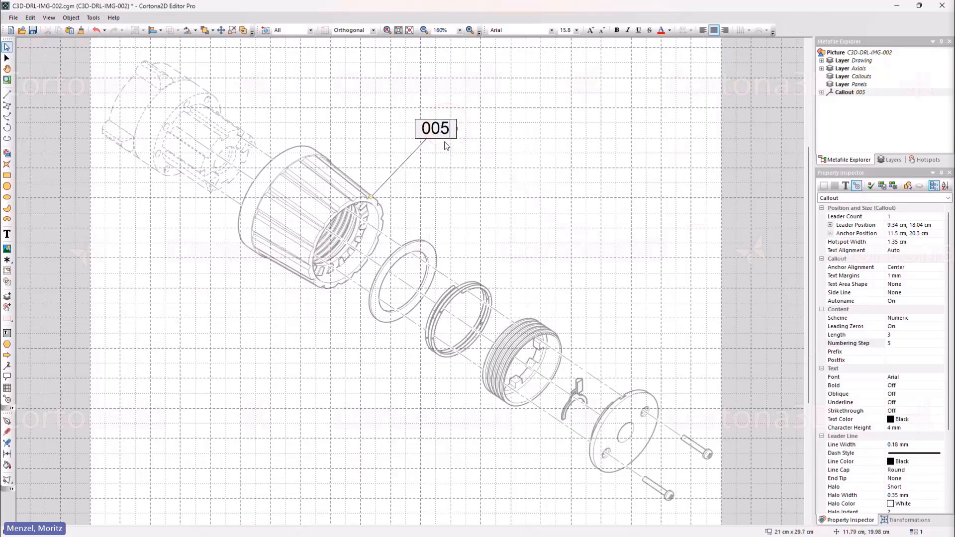
left_click(441, 152)
left_click(429, 136)
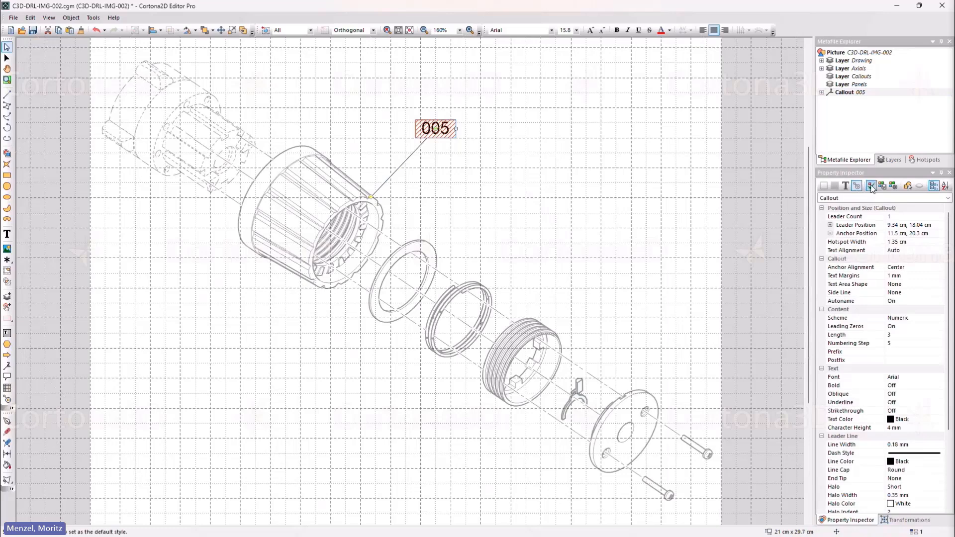
left_click(870, 186)
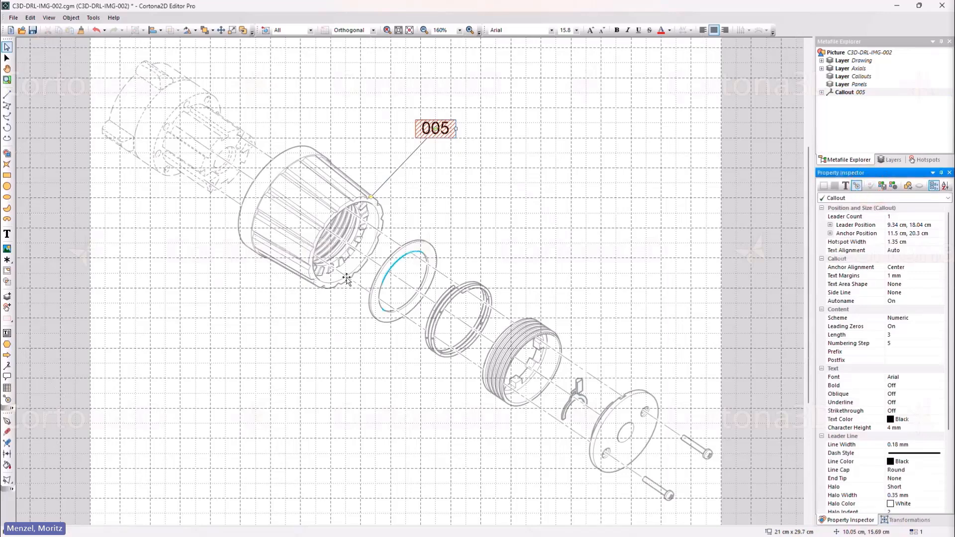
Place callouts on the flat ring, the double ring, the threaded ring and the small clip.
left_click(7, 365)
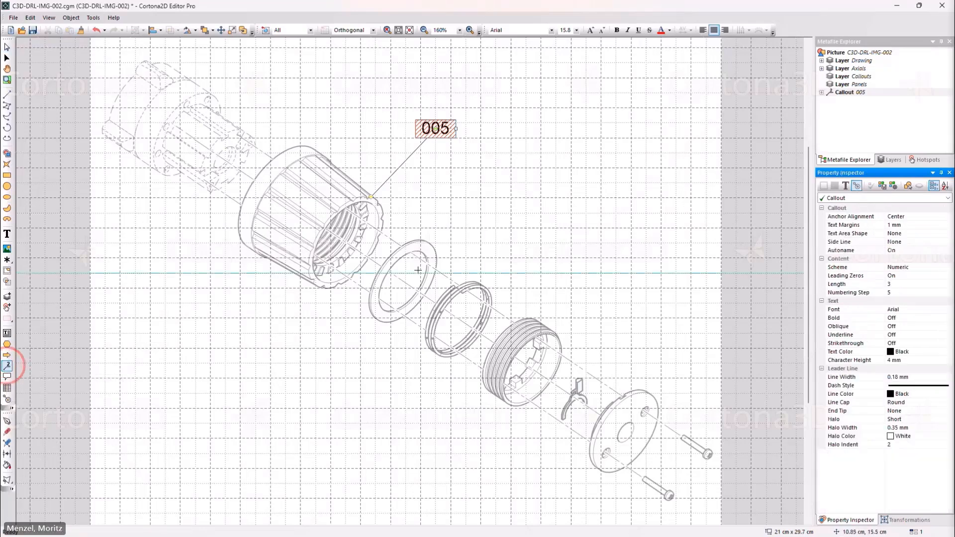
left_click(435, 251)
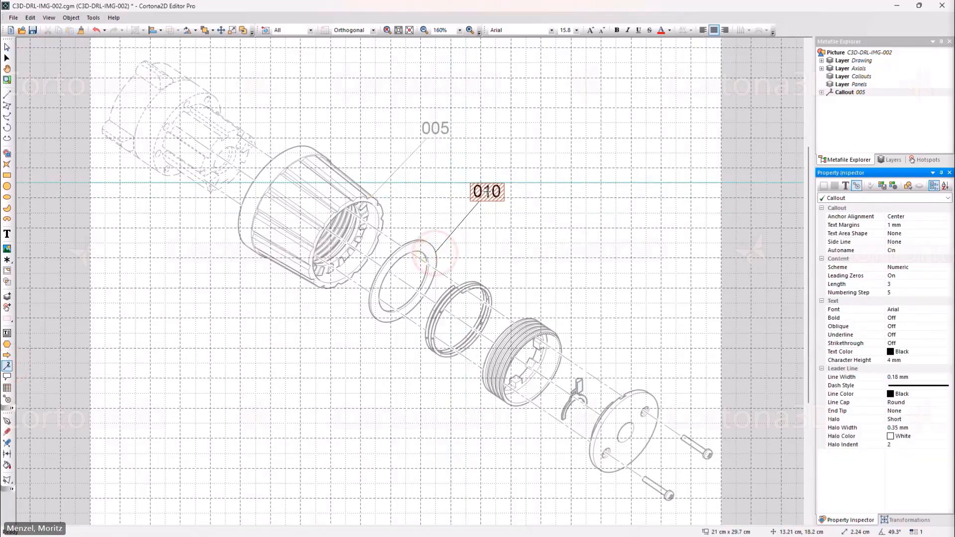
left_click(485, 287)
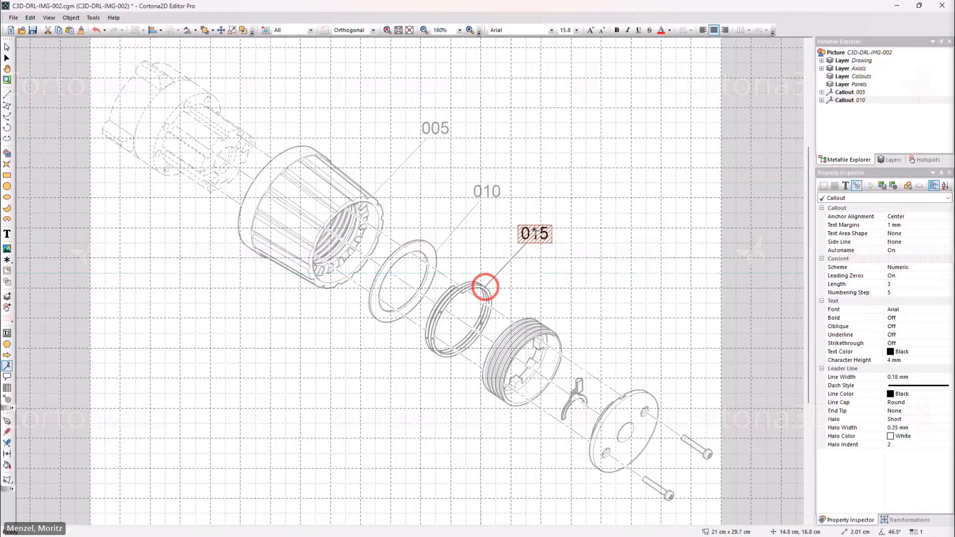
left_click(539, 323)
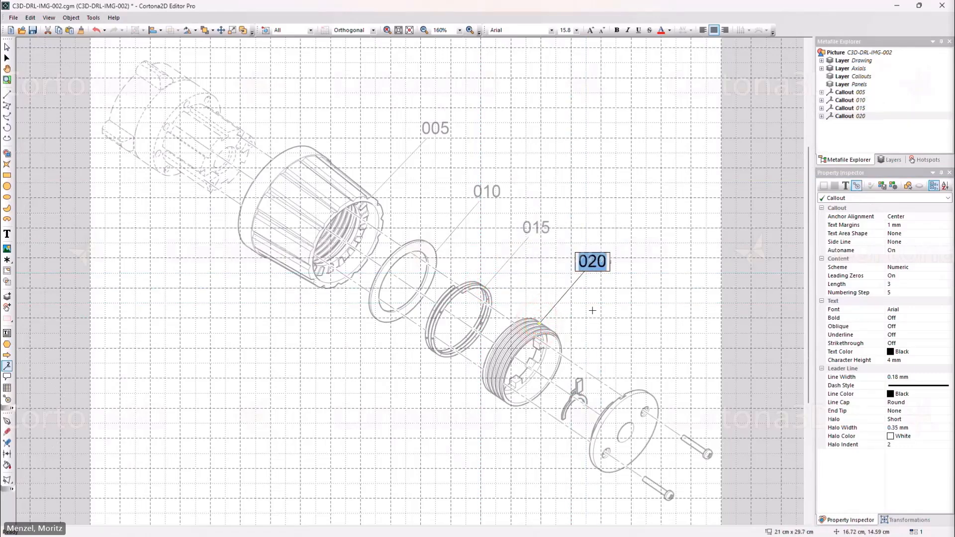
left_click_drag(580, 379, 644, 299)
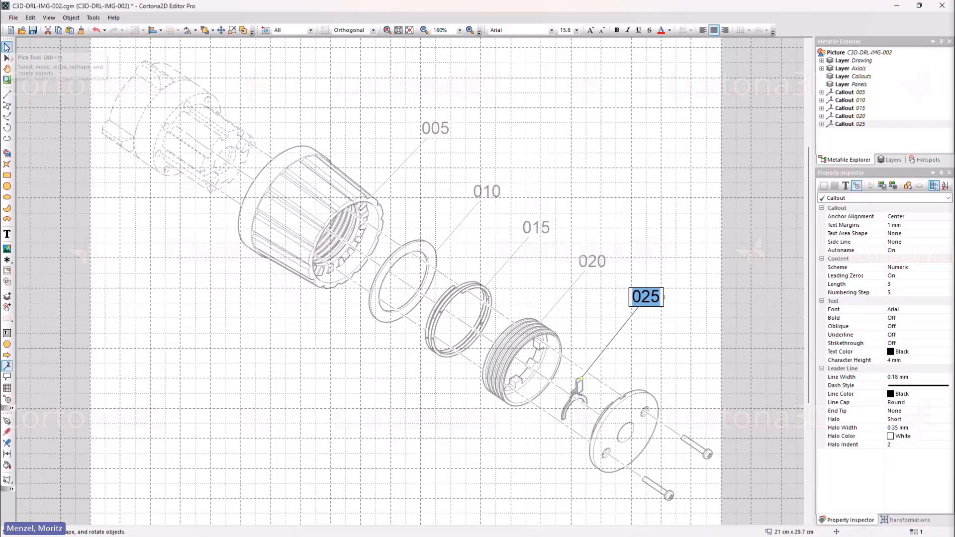
left_click(7, 47)
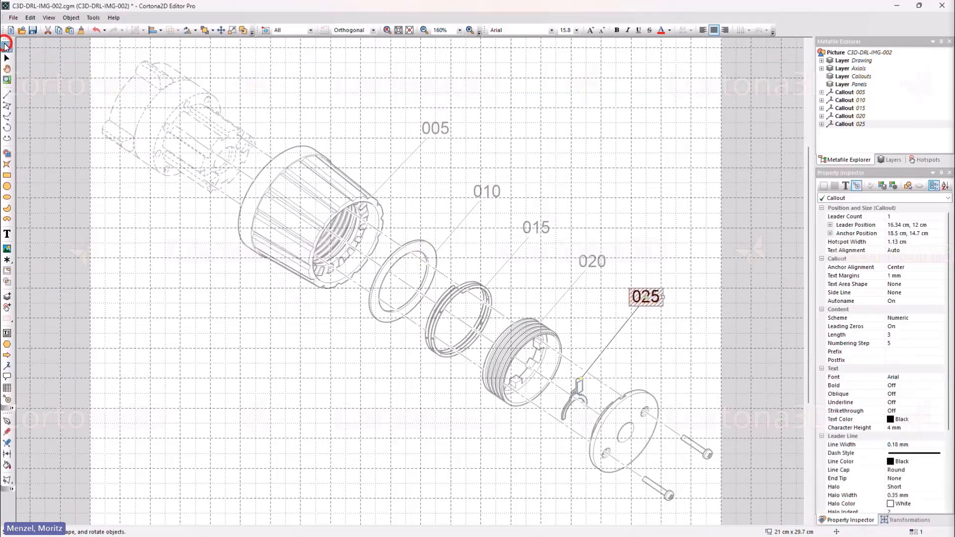
left_click(647, 340)
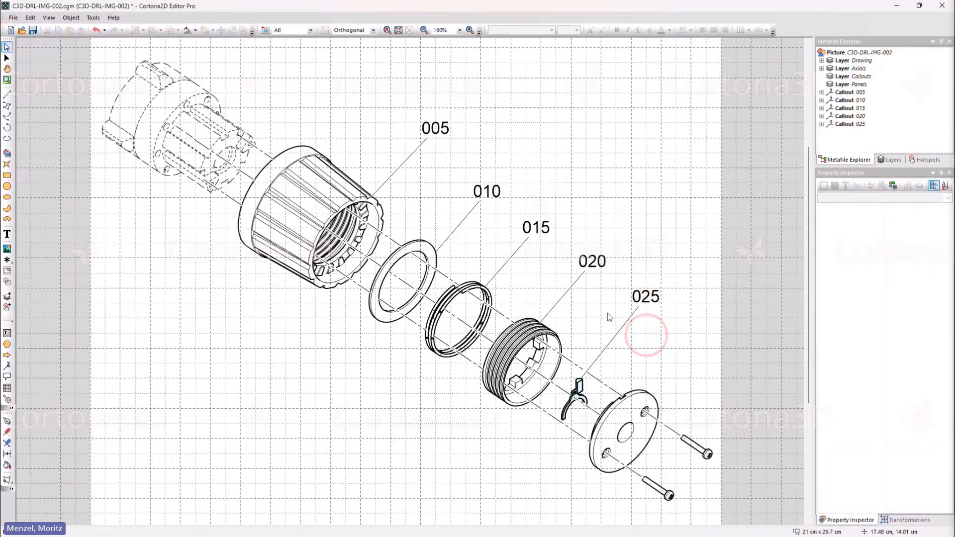
Delete callout 020 on the threaded ring and callout 010 on the flat ring.
left_click(570, 288)
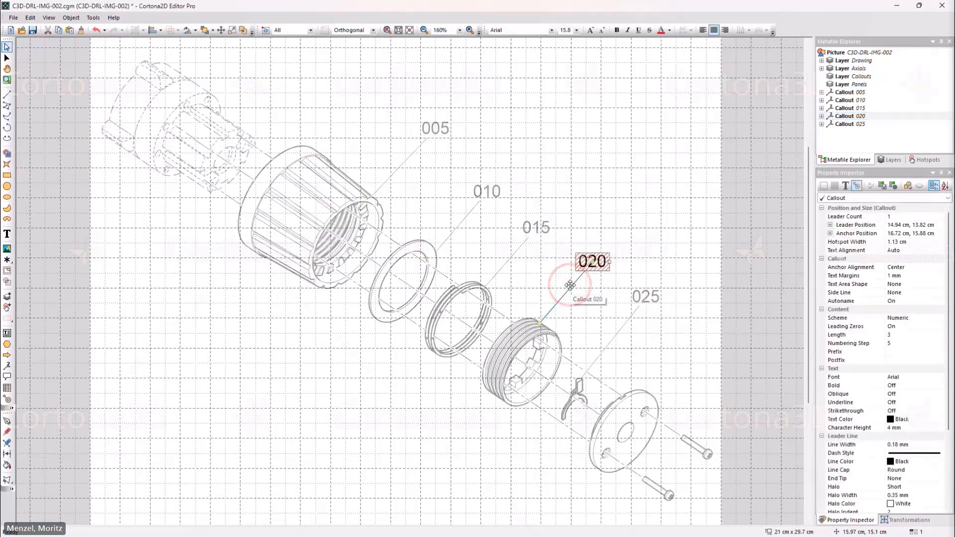
key("Delete")
left_click(462, 218)
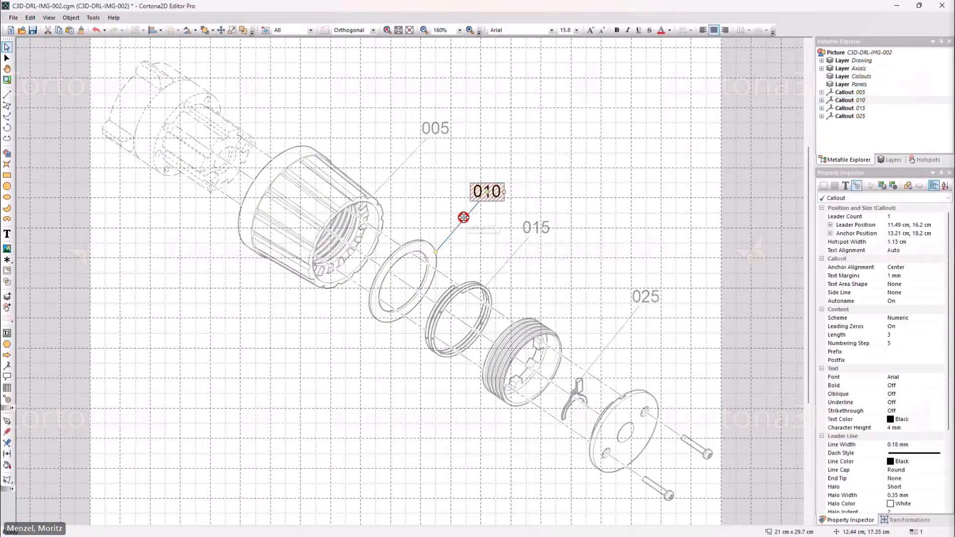
key("Delete")
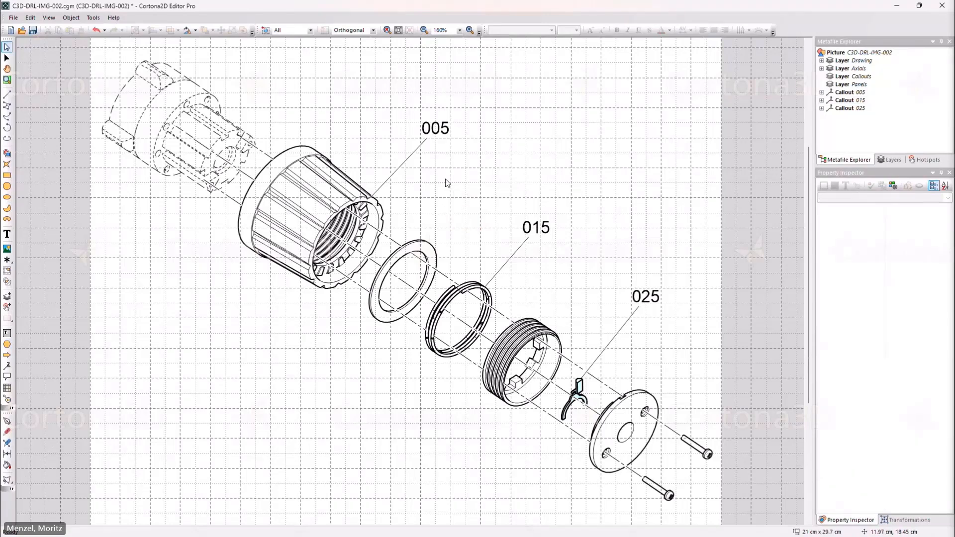
Renumber all remaining callouts in sequence, starting from 005.
left_click(422, 145)
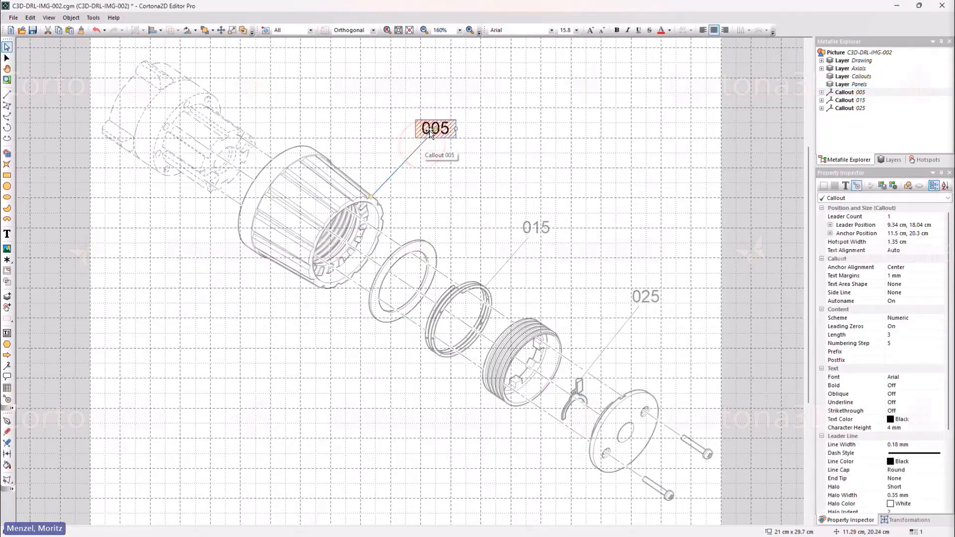
right_click(429, 130)
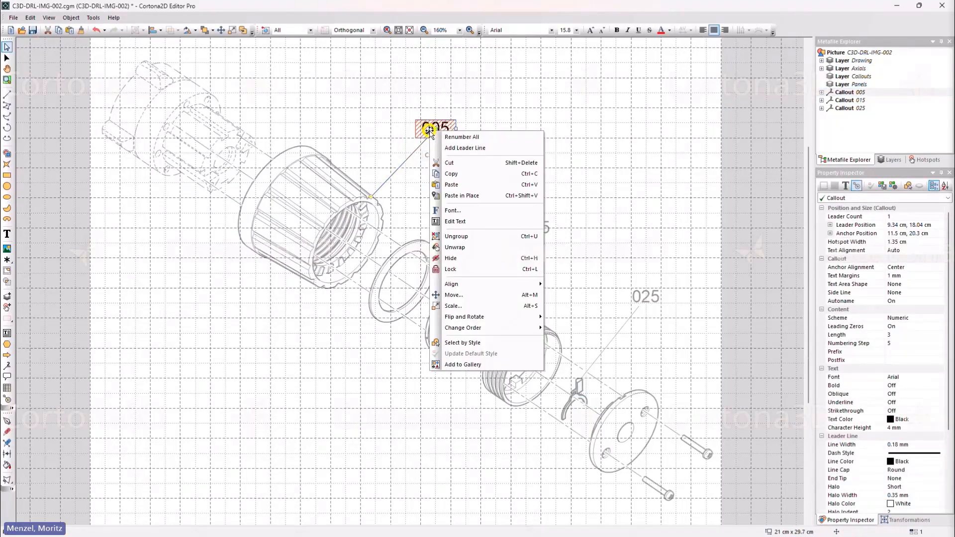
left_click(455, 137)
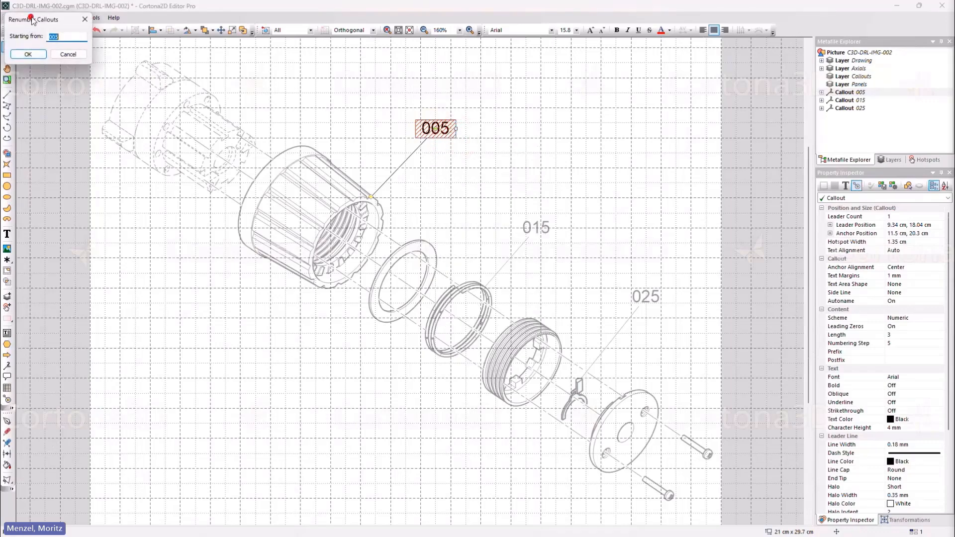
left_click_drag(32, 20, 448, 172)
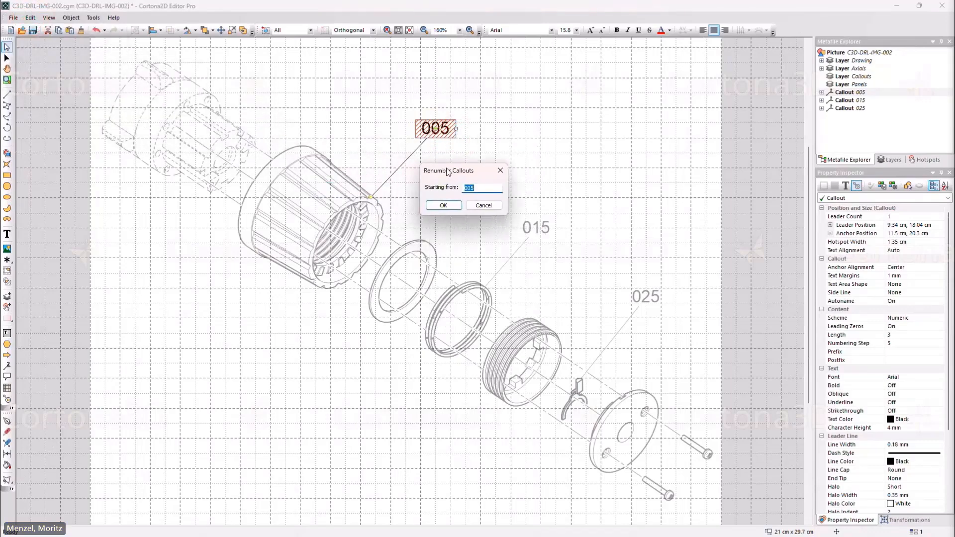
left_click(443, 206)
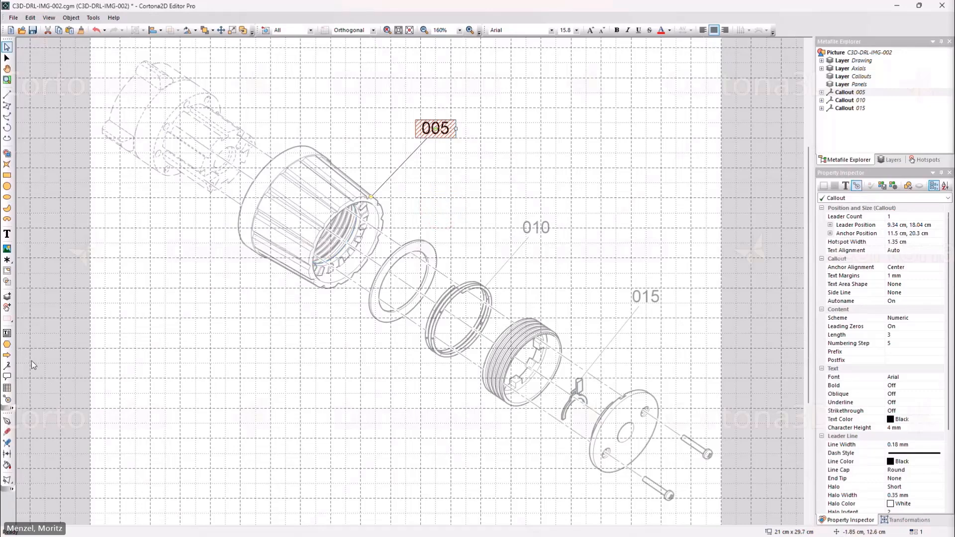
Add a callout for the lower screw, with its text below the threaded ring, and give it the postfix x2.
left_click(7, 367)
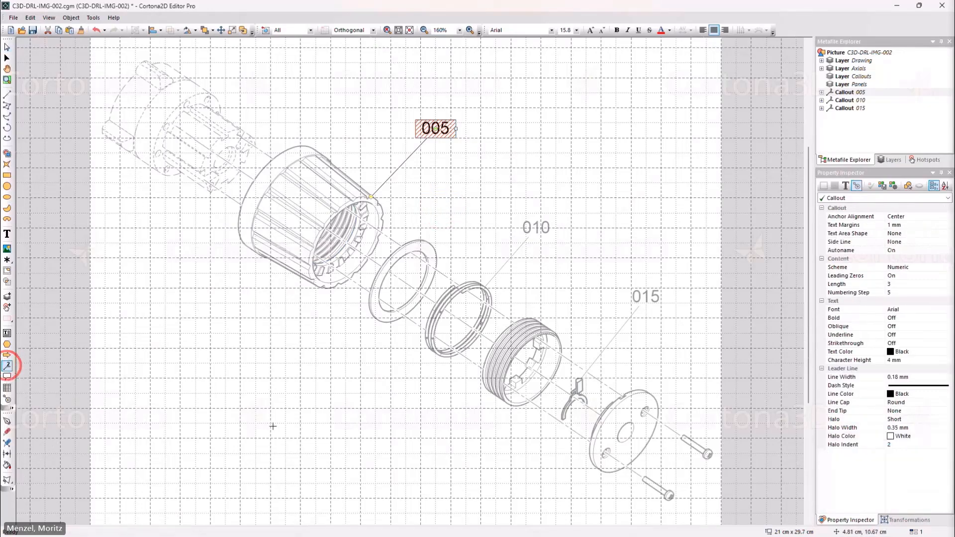
left_click_drag(665, 498, 472, 453)
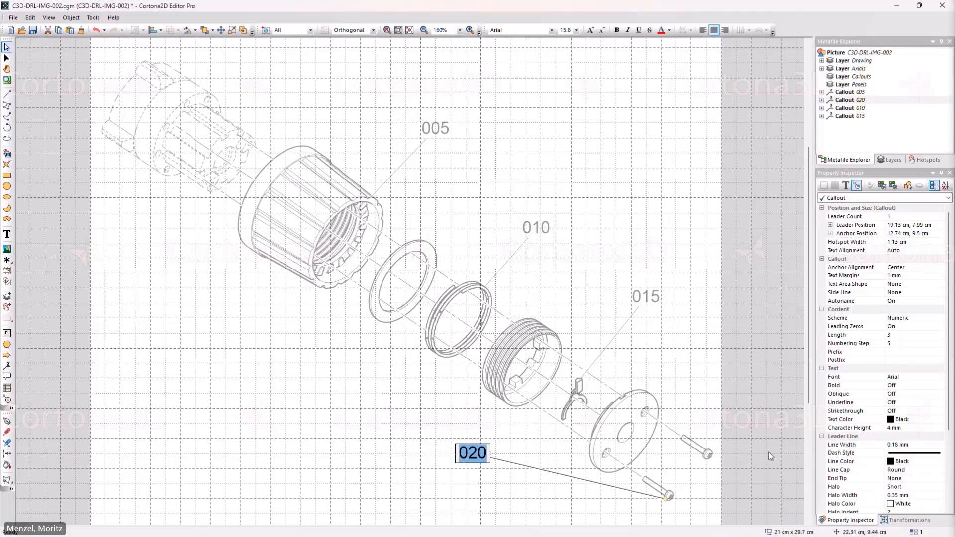
left_click(914, 360)
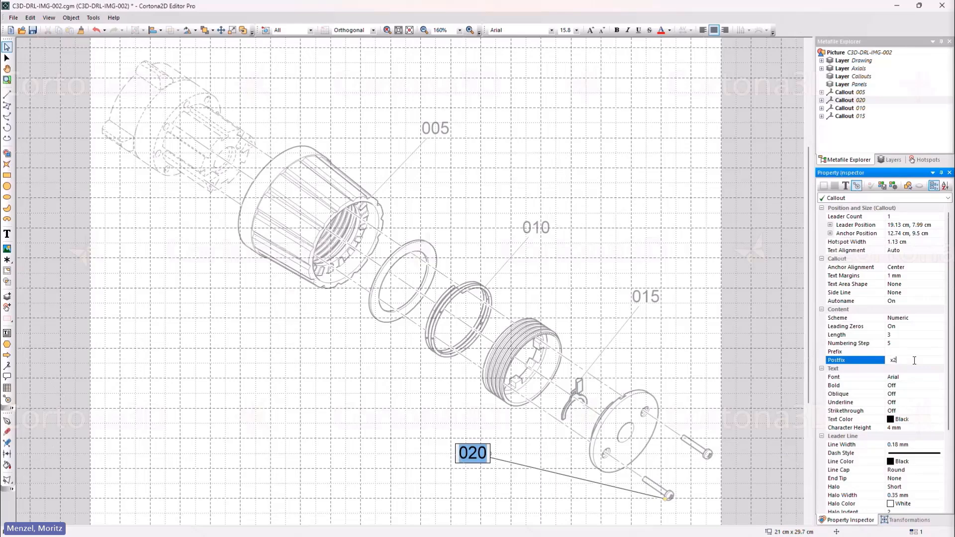
key("Return")
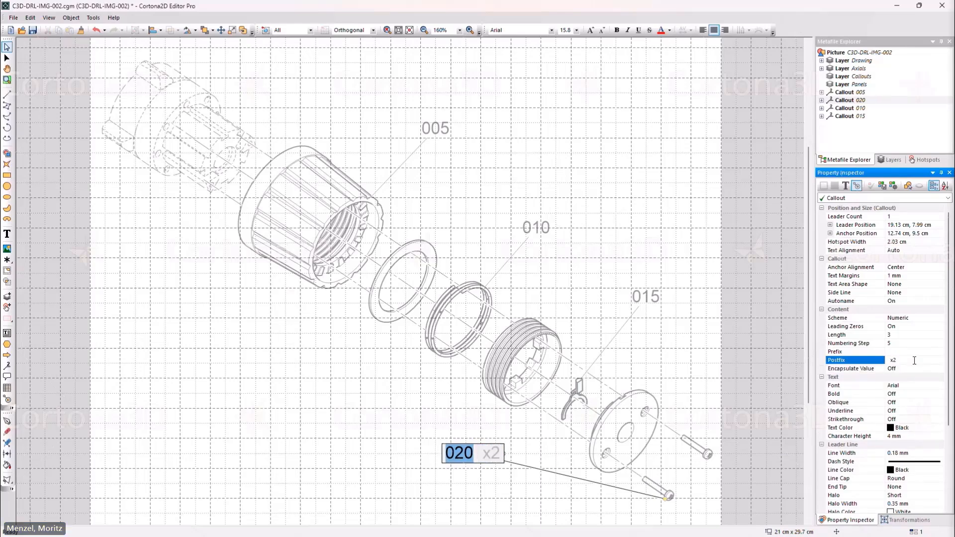
left_click(482, 491)
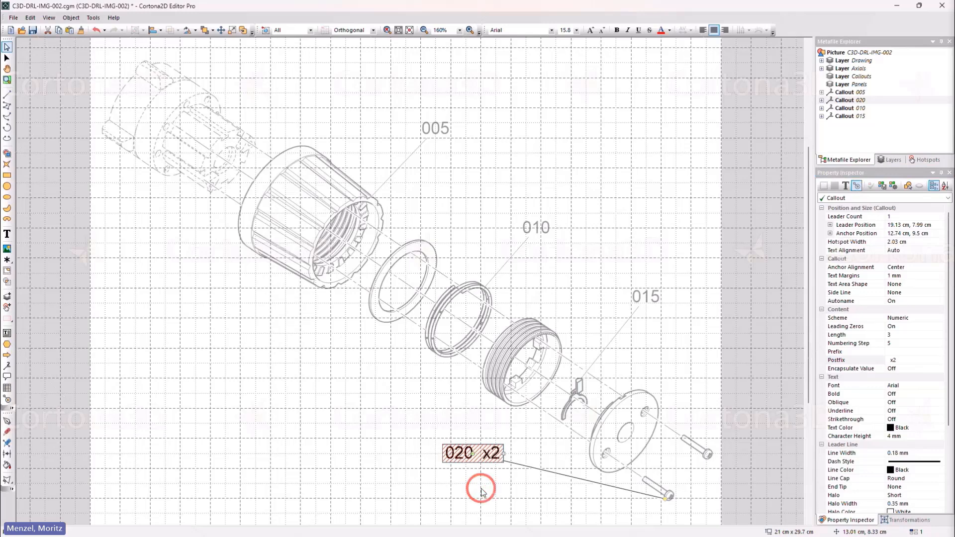
Try Encapsulate Value set to On for the screw callout, and set it back to Off.
left_click(916, 369)
left_click(941, 368)
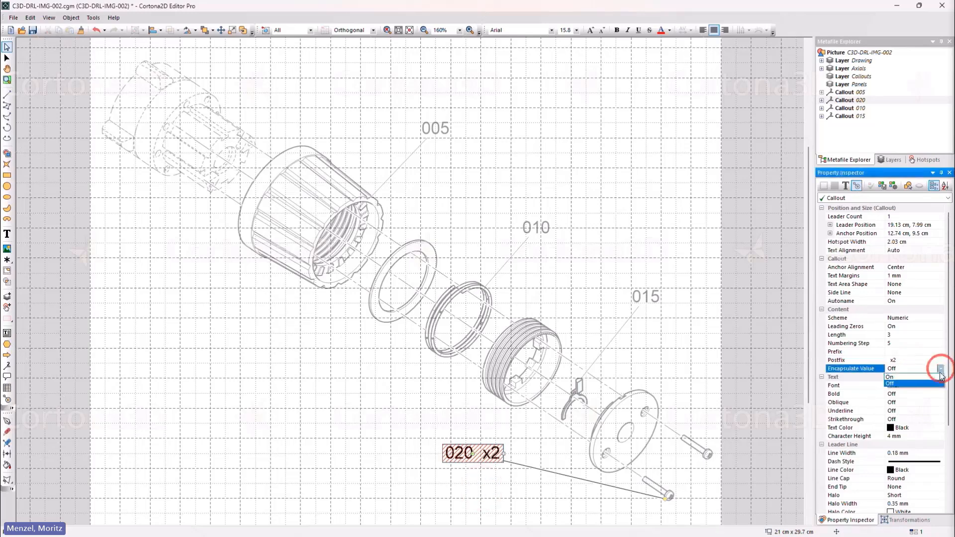
left_click(940, 376)
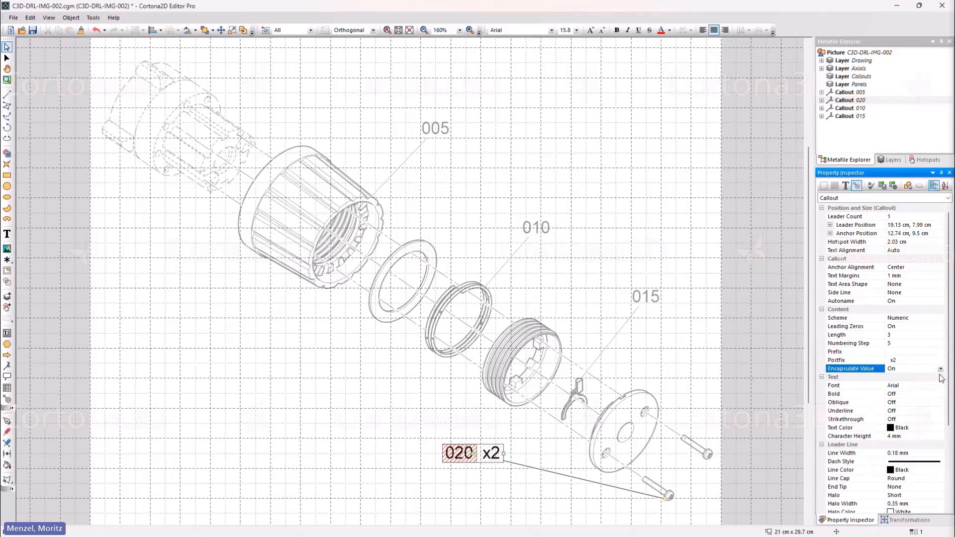
left_click(940, 370)
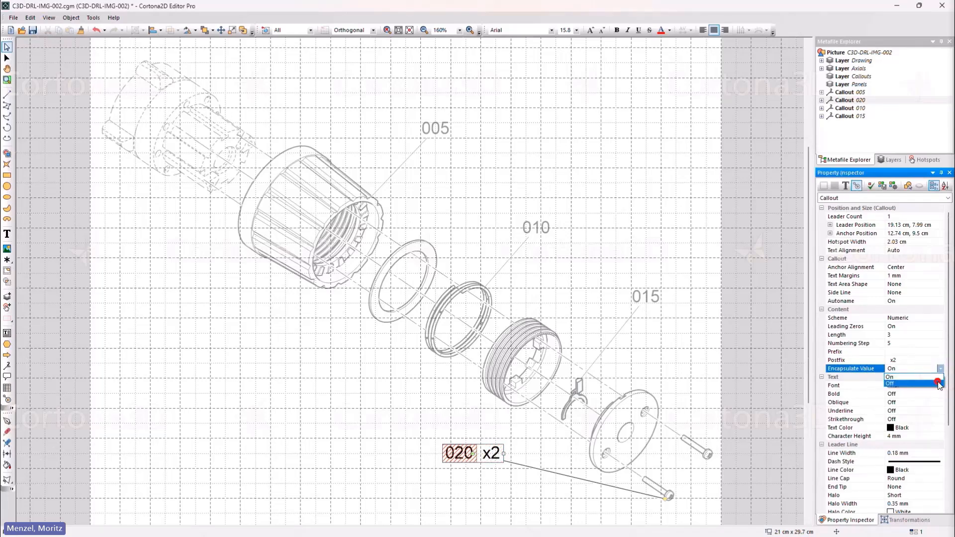
left_click(939, 385)
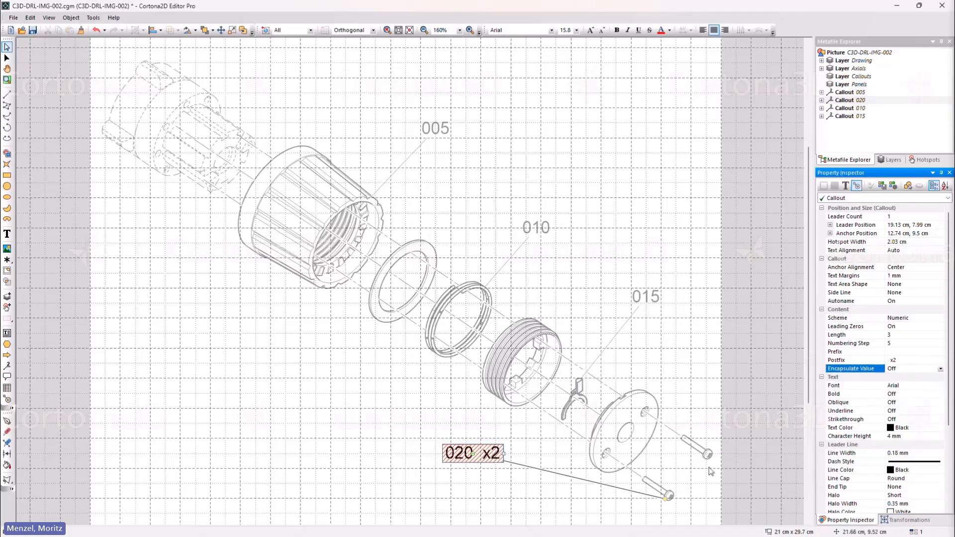
left_click(482, 497)
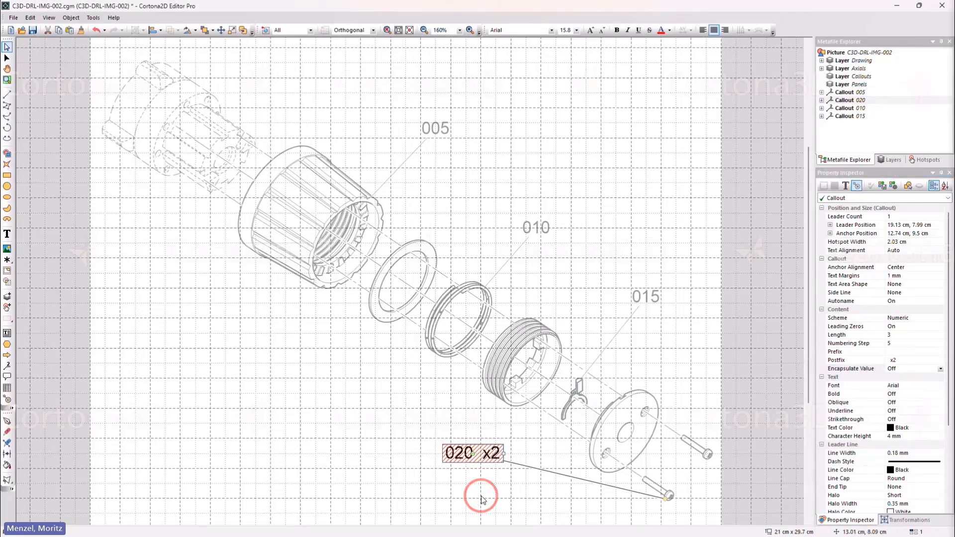
left_click(481, 496)
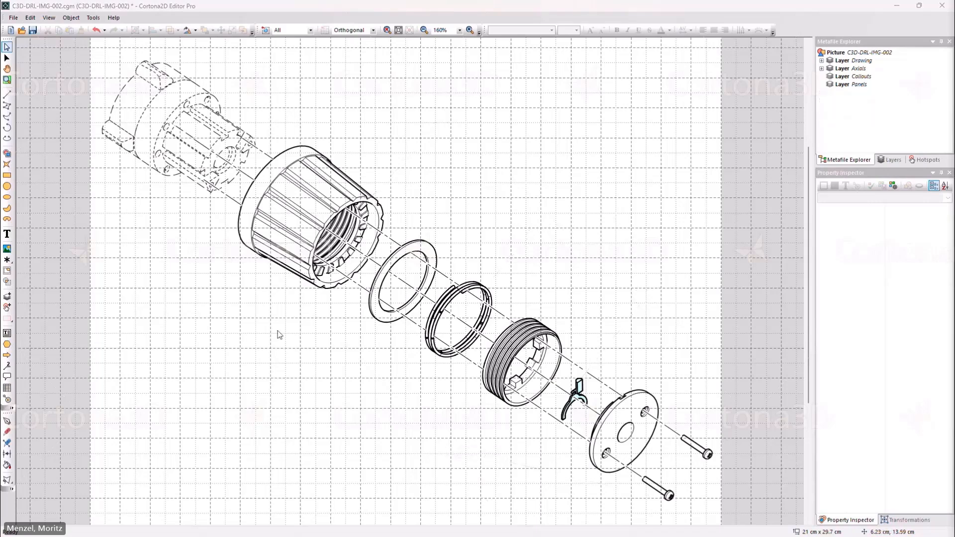
Add a callout for the large ribbed housing, with its text above the flat ring, and set its content scheme to Alpha.
left_click(7, 367)
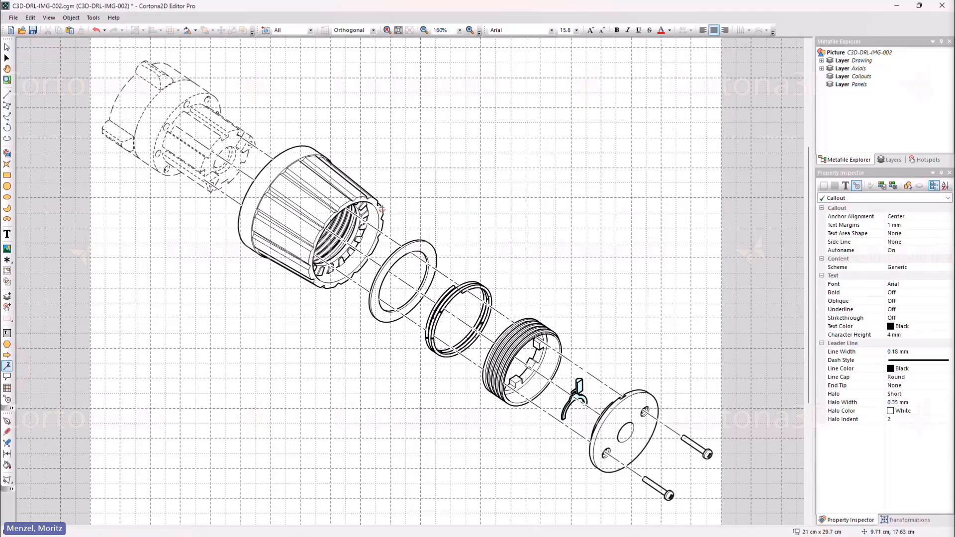
left_click_drag(382, 209, 456, 125)
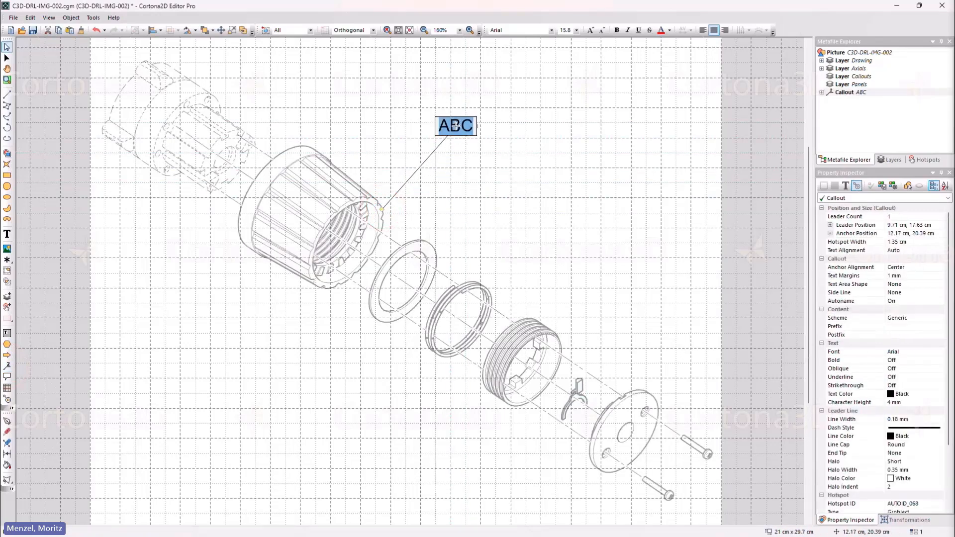
left_click(914, 319)
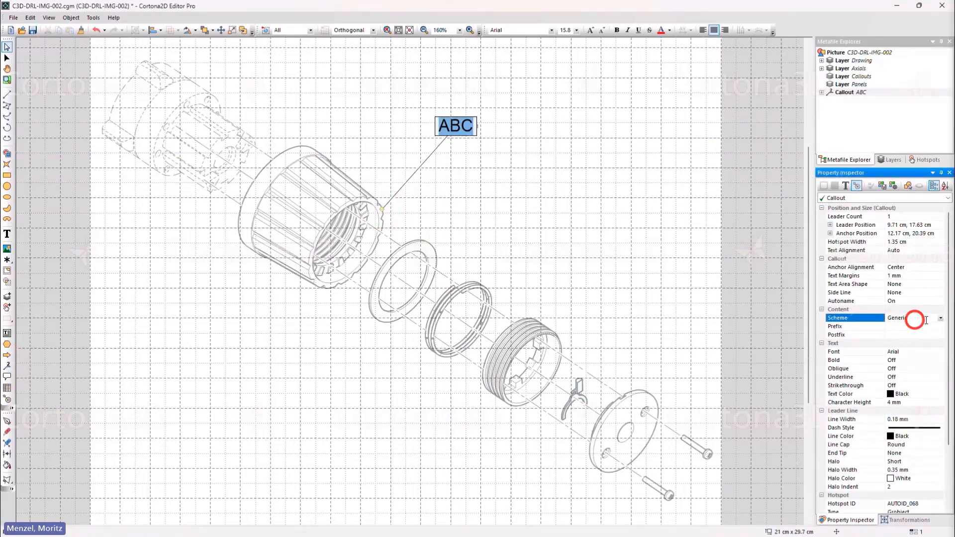
left_click(941, 318)
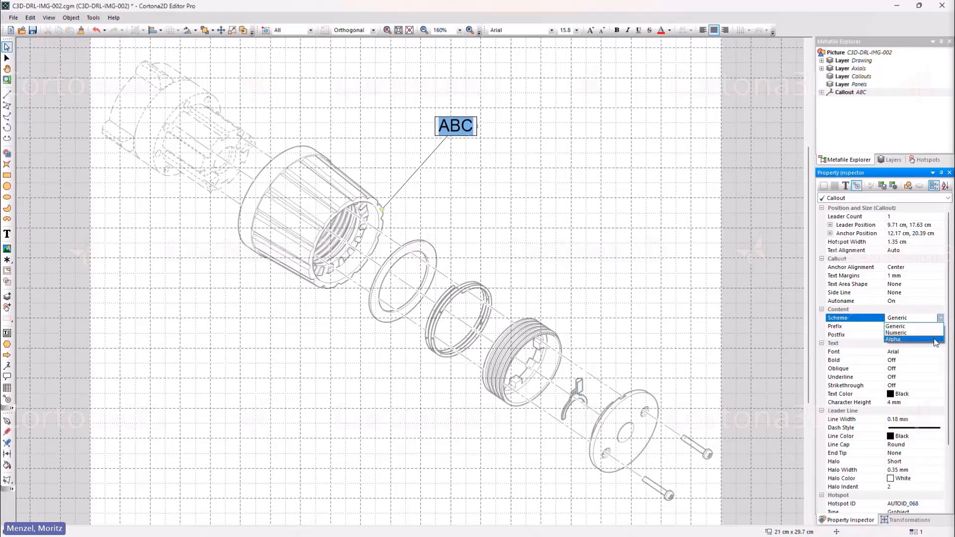
left_click(925, 326)
Try Case set to Lower for the housing callout, and set it back to Upper.
left_click(917, 326)
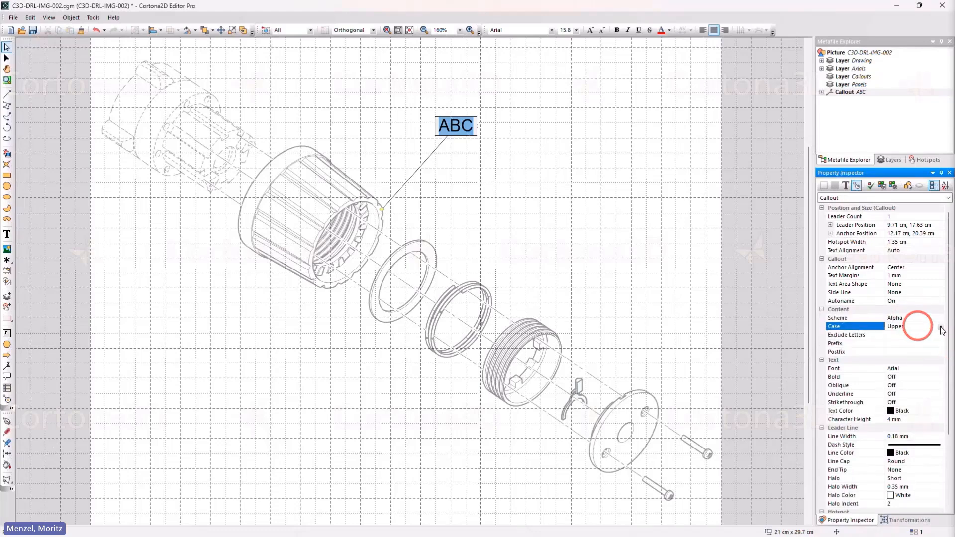
left_click(939, 327)
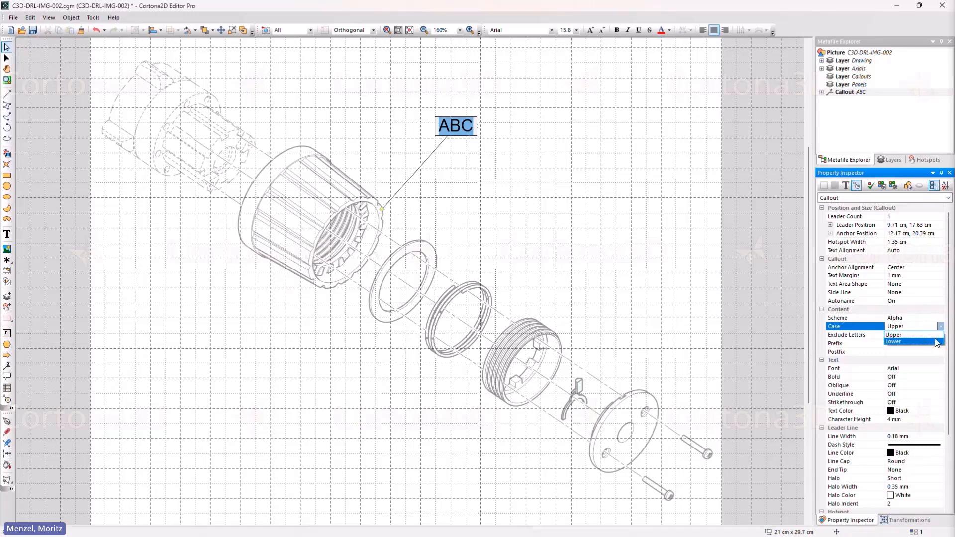
left_click(937, 341)
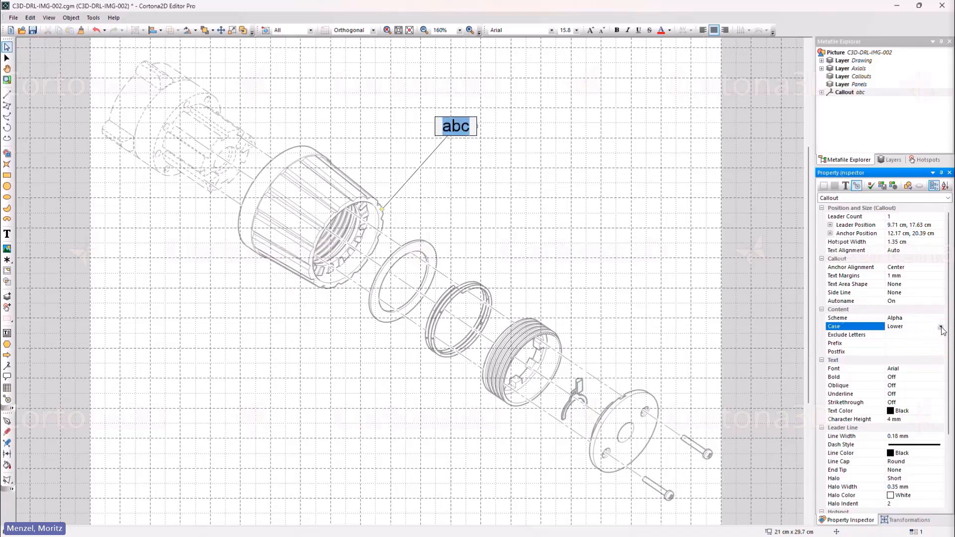
left_click(940, 326)
left_click(935, 334)
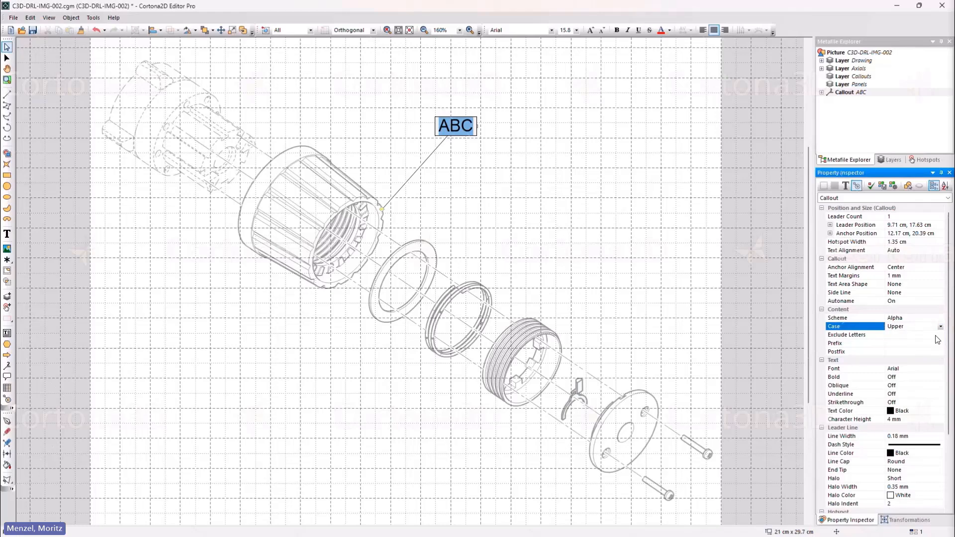
Exclude the letters I and O from the housing callout's alphabetic scheme.
left_click(898, 335)
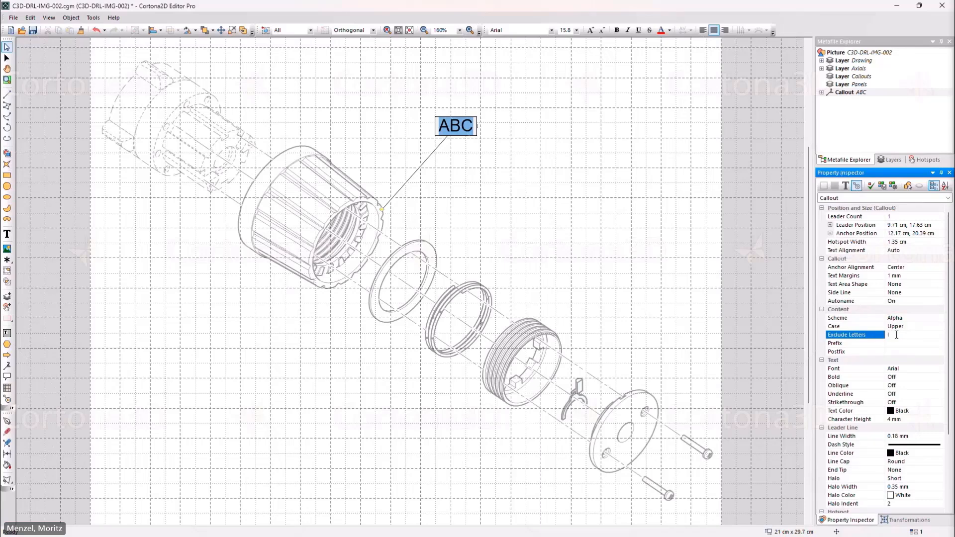
left_click(557, 222)
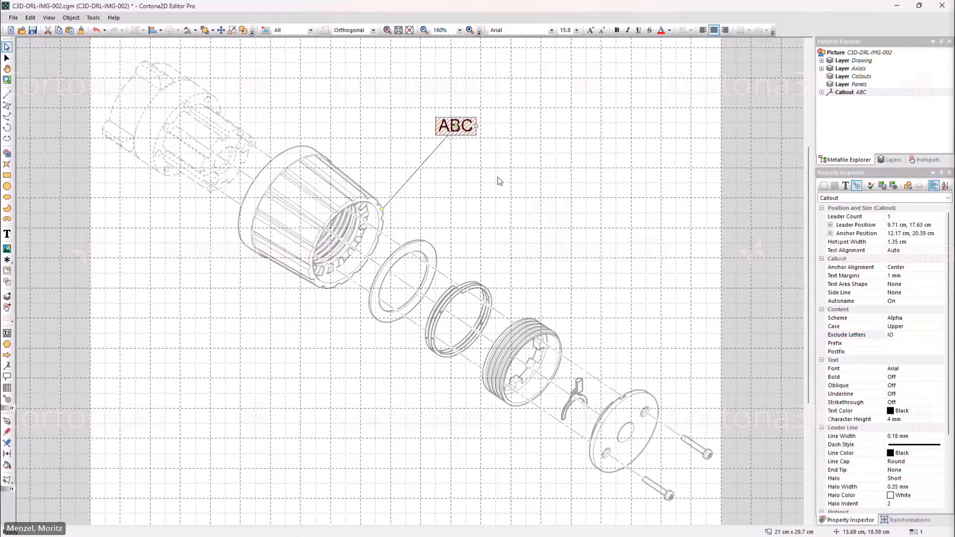
Shorten the housing callout's text to A and save its current settings to the Callout style.
double_click(466, 127)
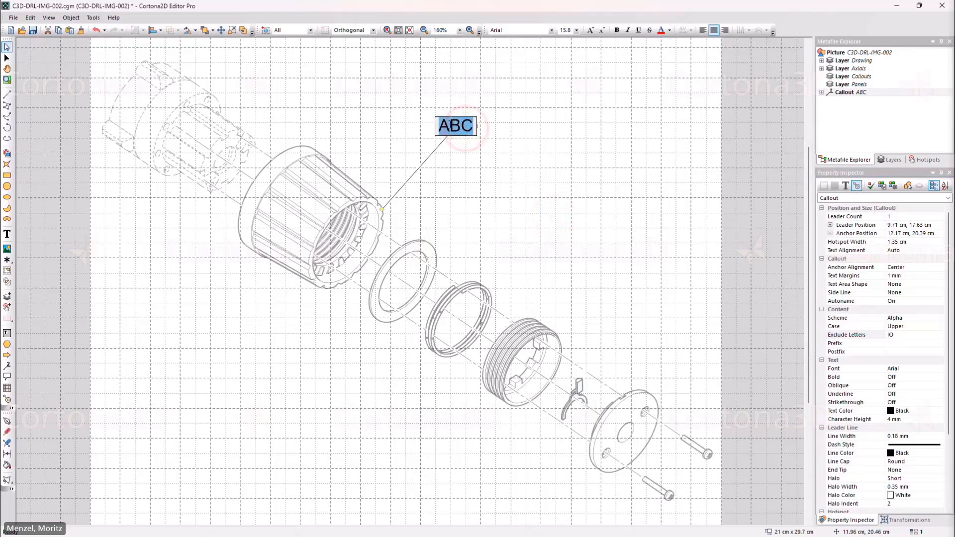
left_click_drag(449, 125, 478, 124)
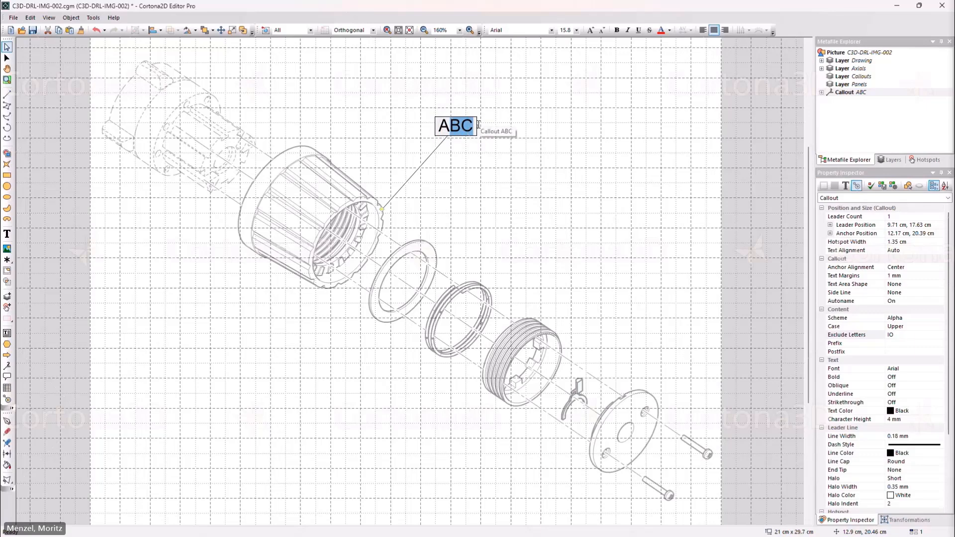
key("BackSpace")
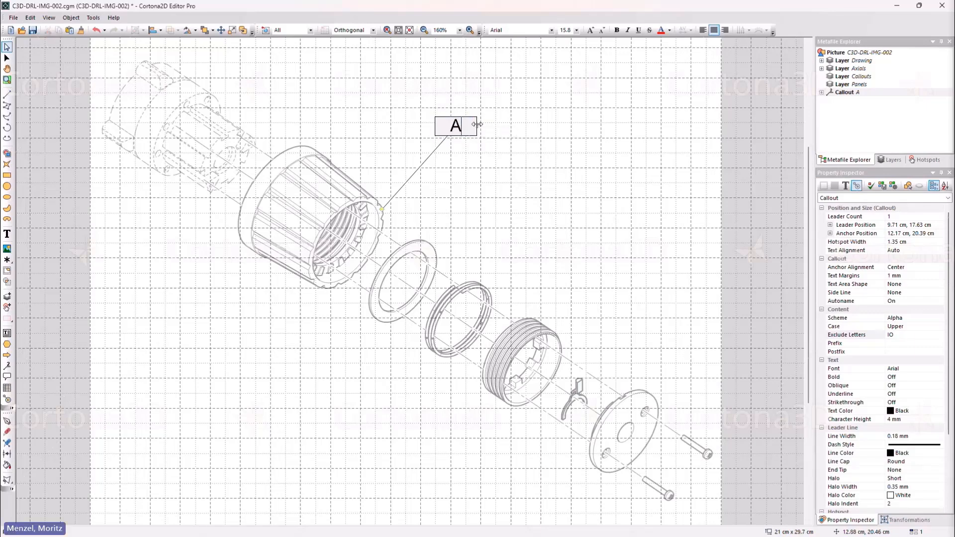
left_click(476, 124)
left_click(441, 147)
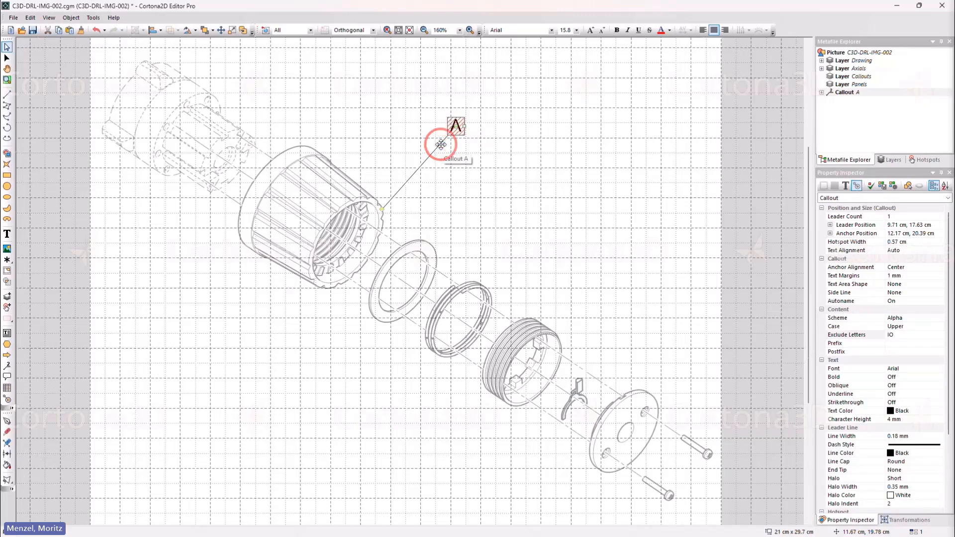
left_click(873, 187)
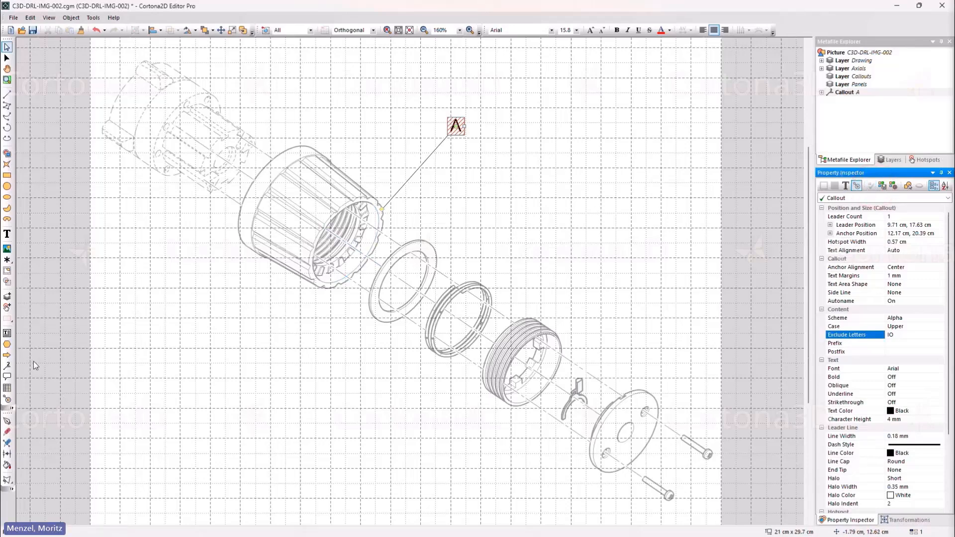
Add callouts in sequence for the flat ring, the threaded ring, the round cover plate and the lower screw.
left_click(7, 367)
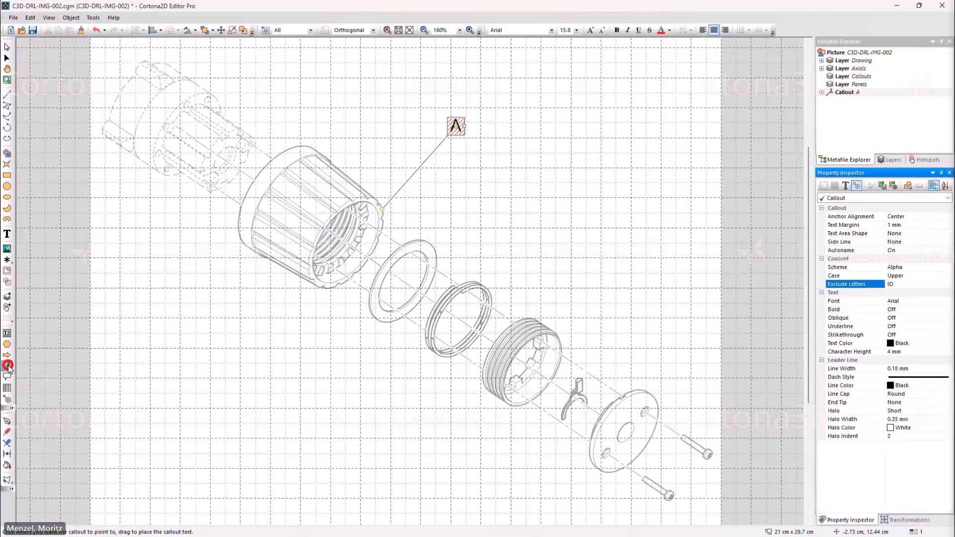
left_click_drag(436, 256, 510, 161)
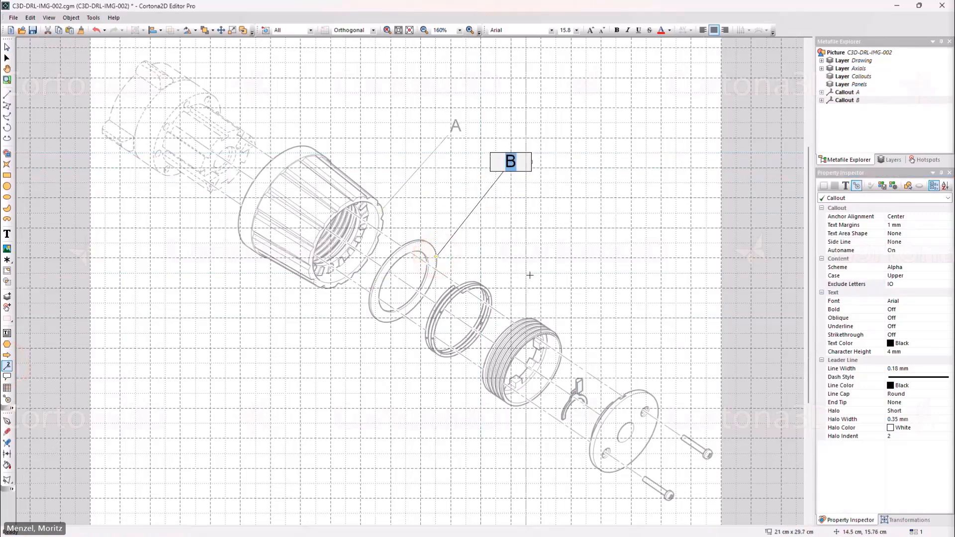
left_click_drag(533, 318, 600, 219)
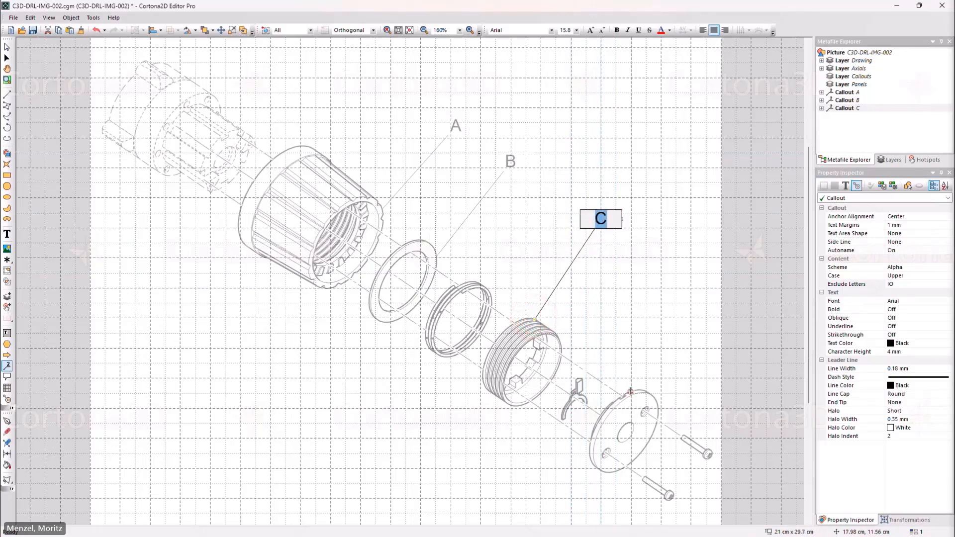
left_click_drag(630, 392, 675, 315)
left_click_drag(664, 496, 477, 450)
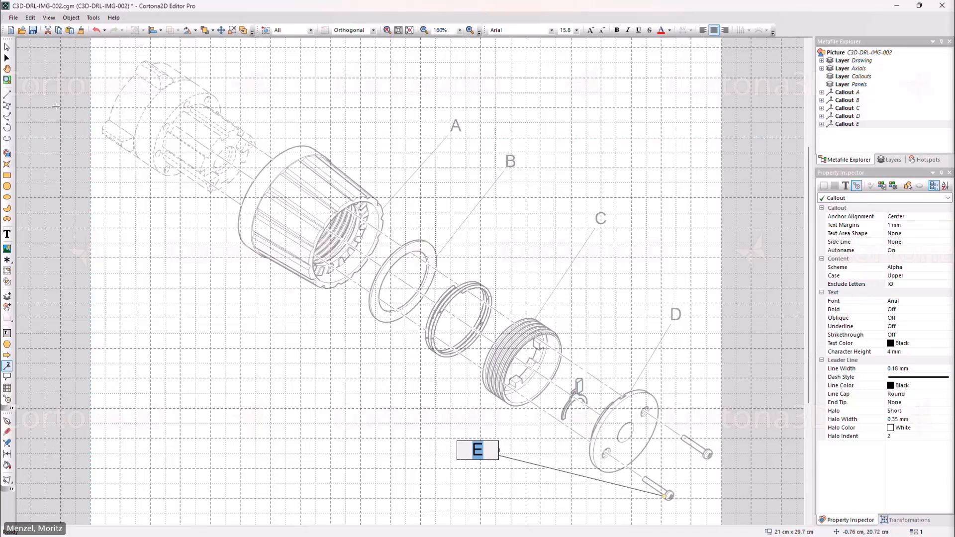
left_click(7, 47)
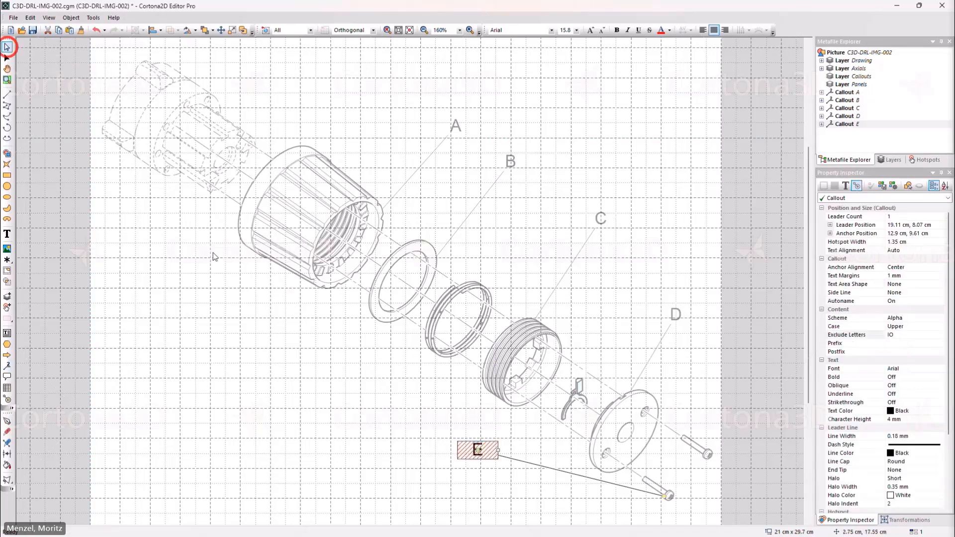
left_click(424, 453)
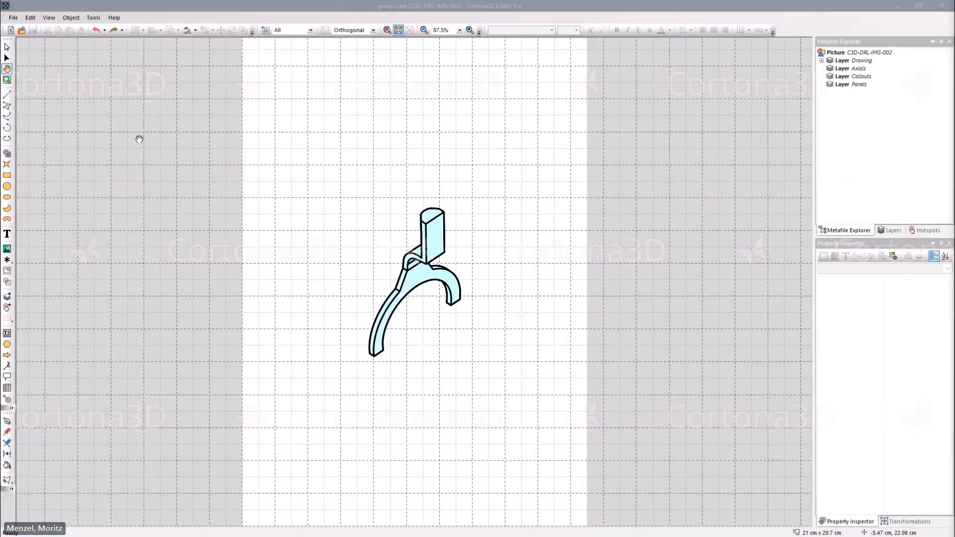
Examine the fork group as a whole, and its outline curves and light blue filled figure individually with the Pick Points Tool.
left_click(8, 47)
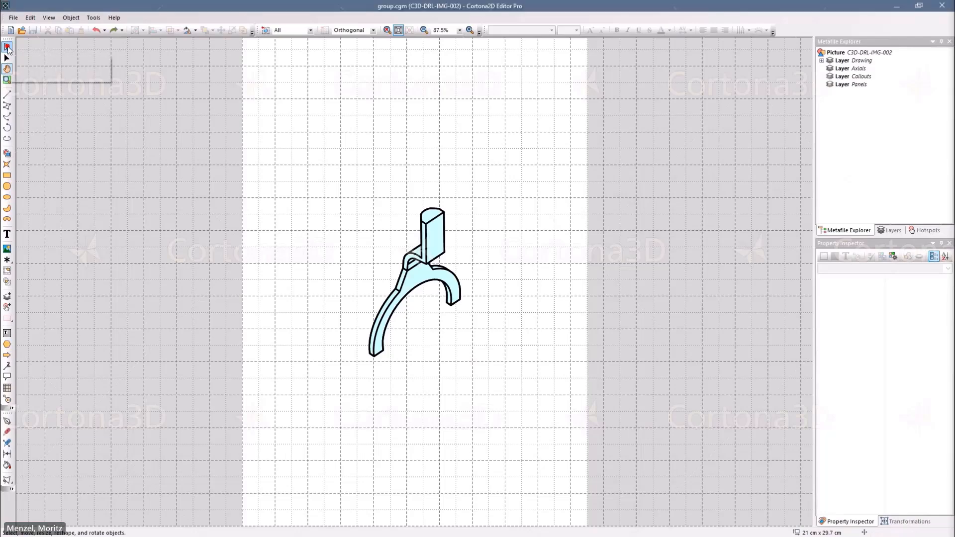
left_click(426, 231)
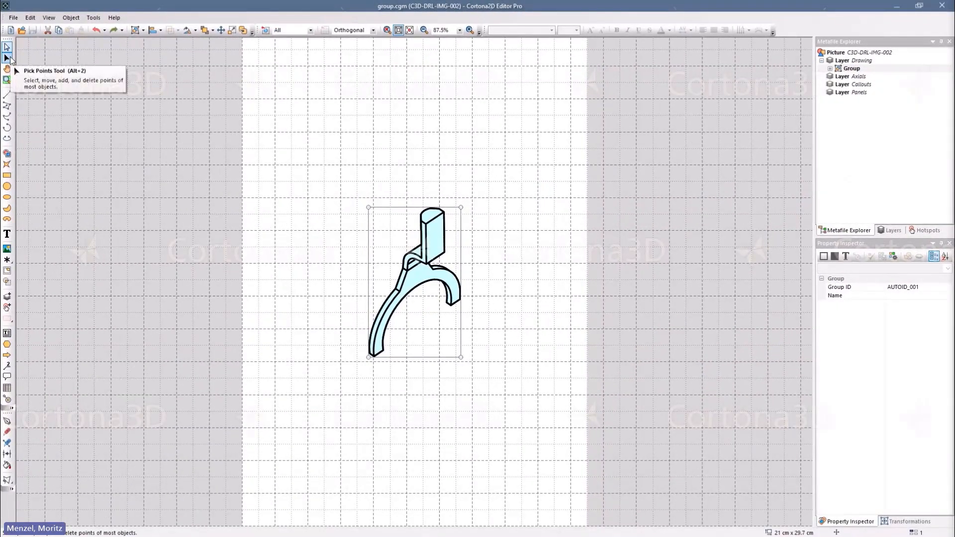
left_click(8, 58)
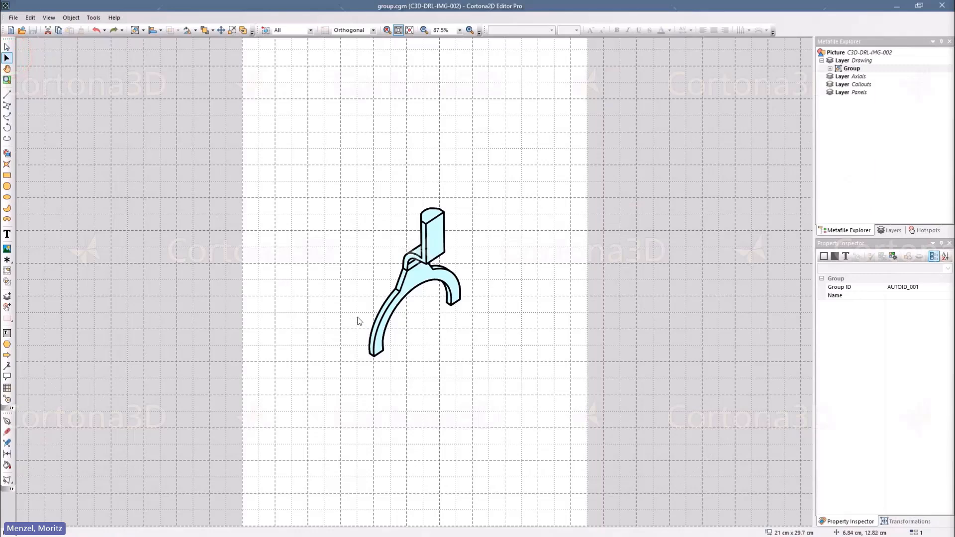
left_click(372, 323)
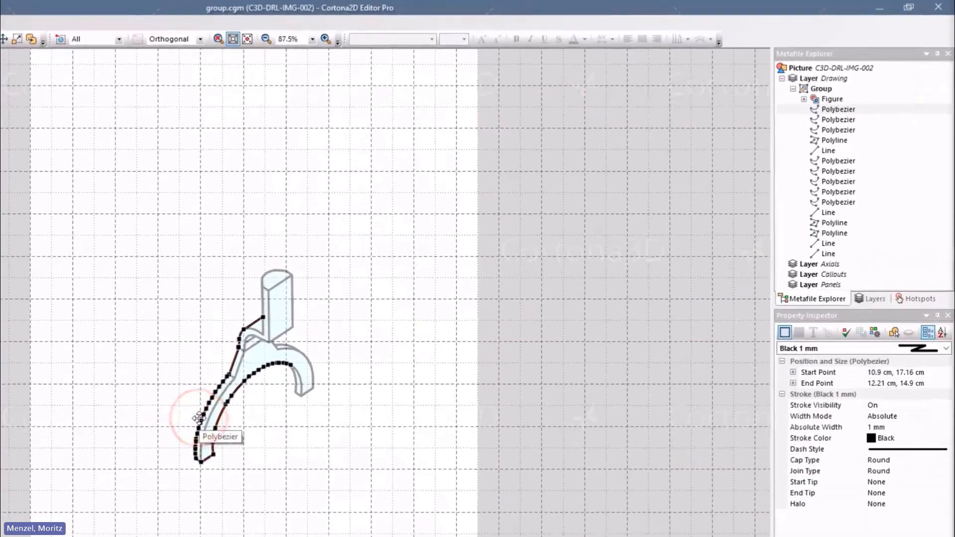
left_click(303, 383)
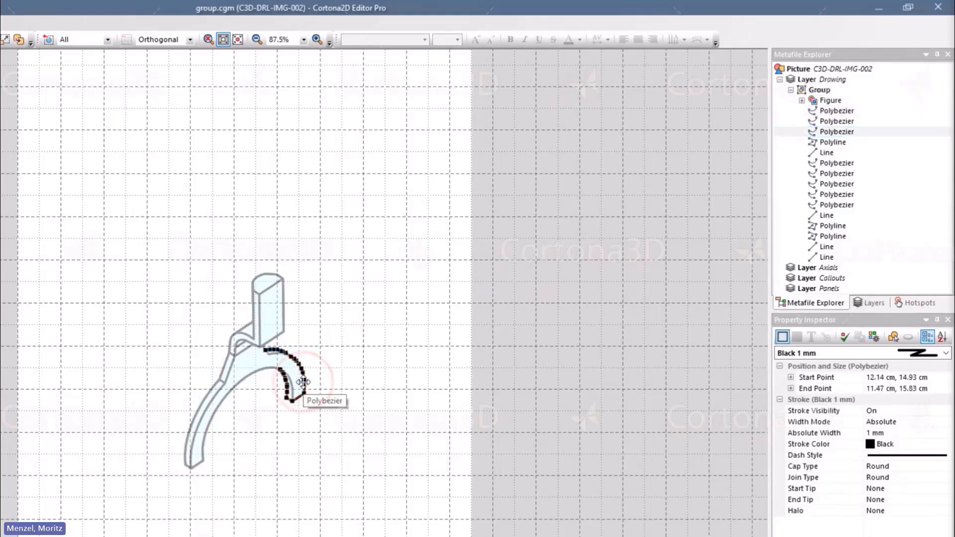
left_click(248, 364)
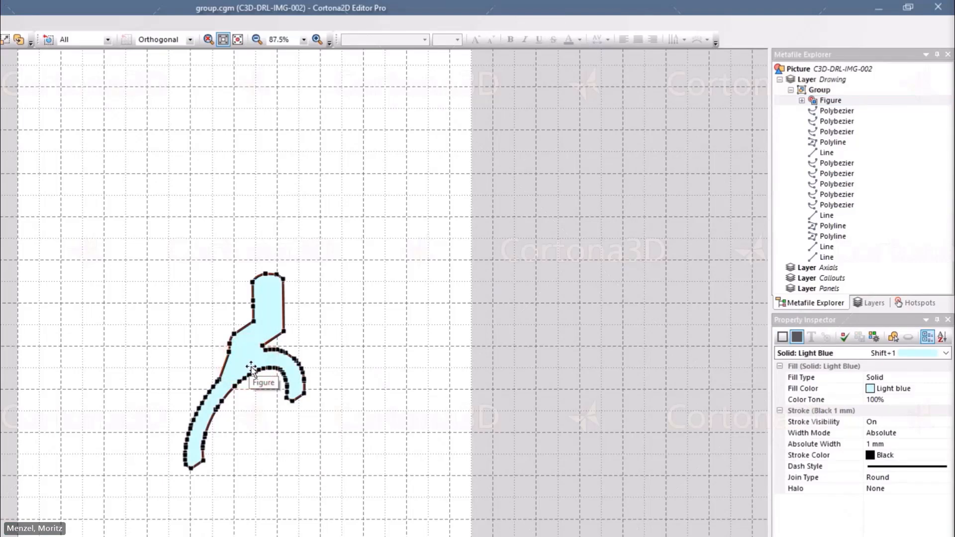
left_click(195, 353)
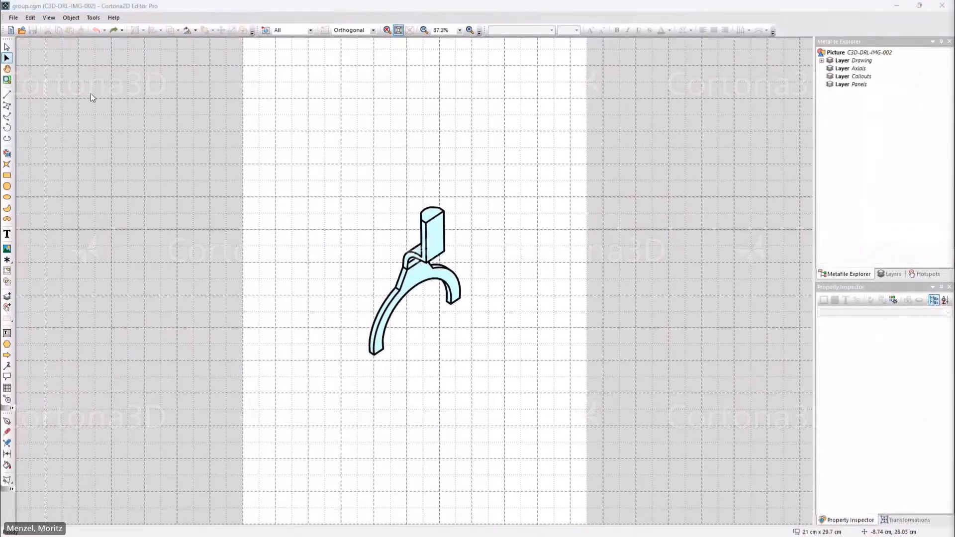
Apply the Thin Line stroke style to the whole fork group.
left_click(8, 47)
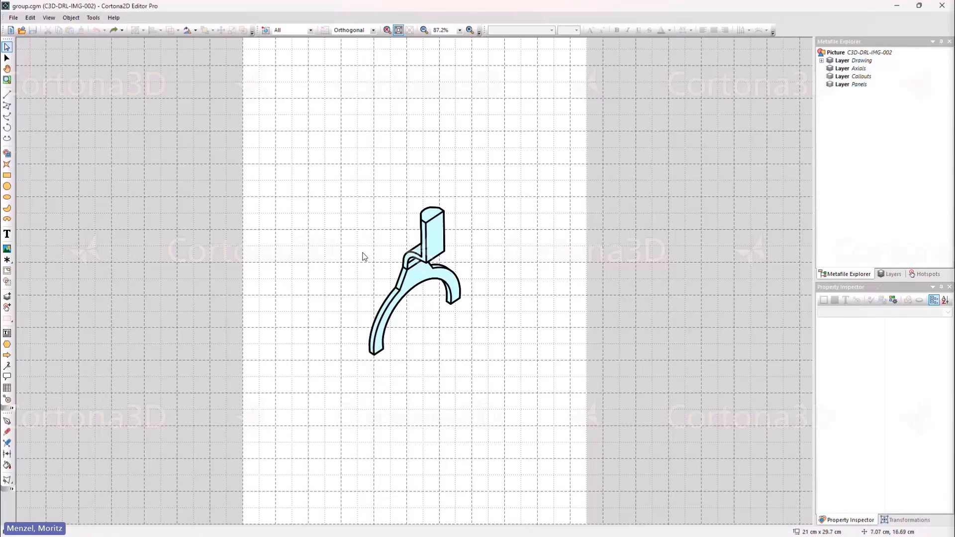
left_click(404, 264)
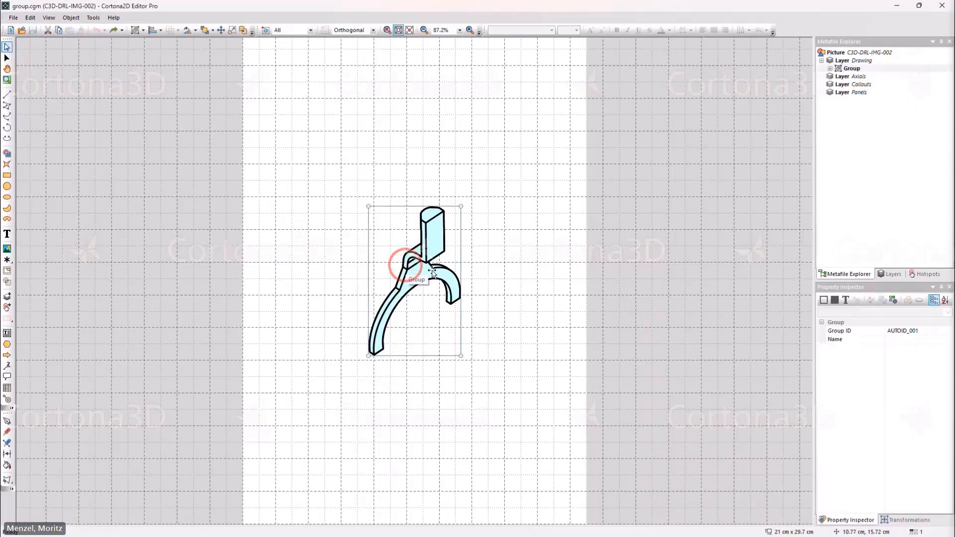
left_click(823, 300)
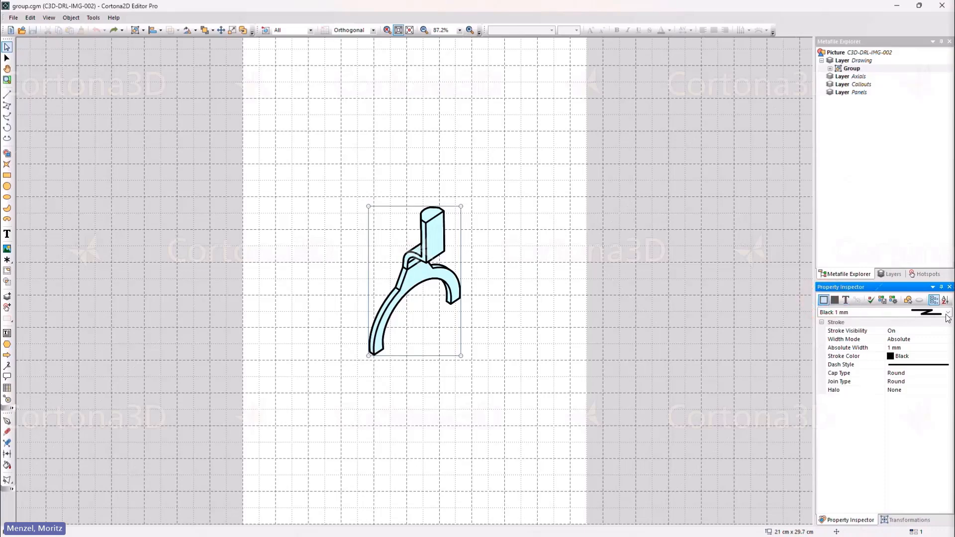
left_click(947, 313)
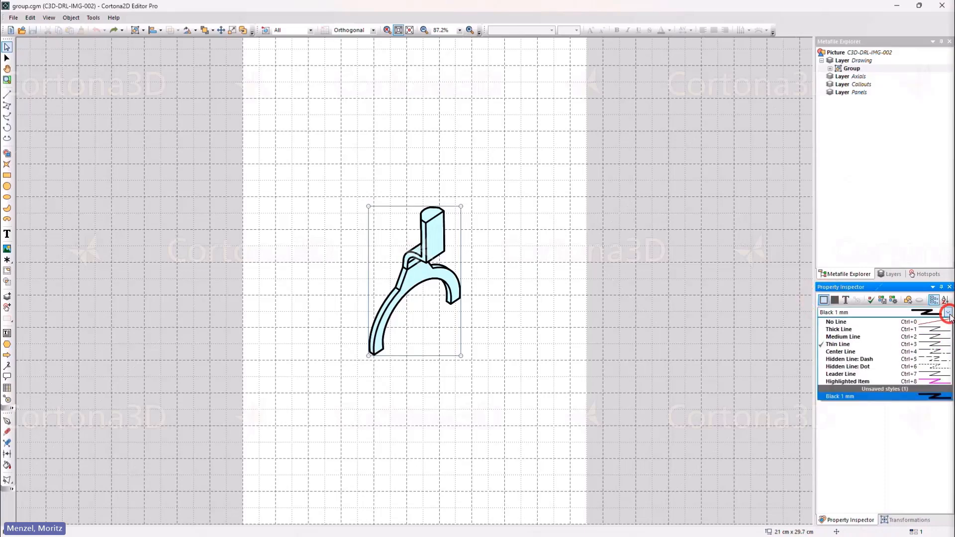
left_click(943, 345)
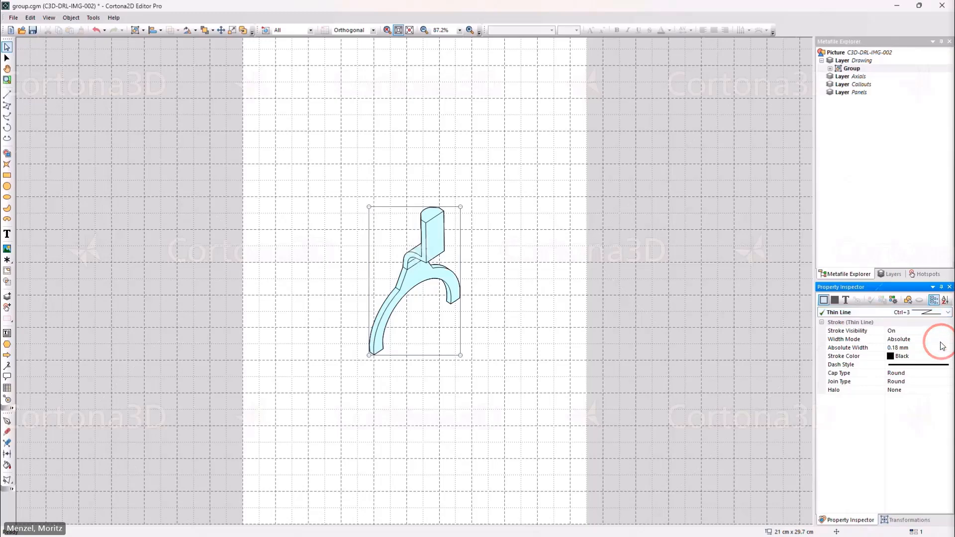
Apply the Solid: Light Yellow fill style to the whole fork group and deselect it.
left_click(835, 299)
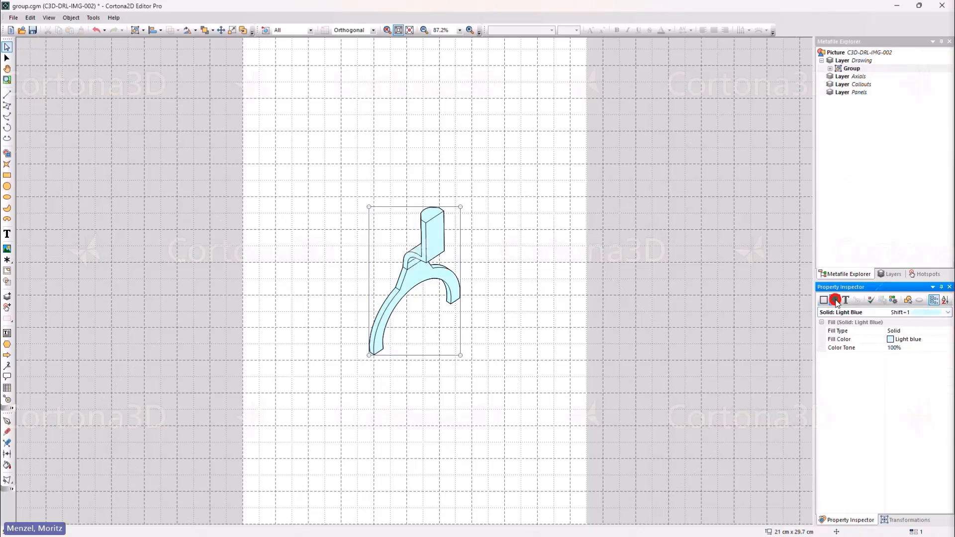
left_click(947, 314)
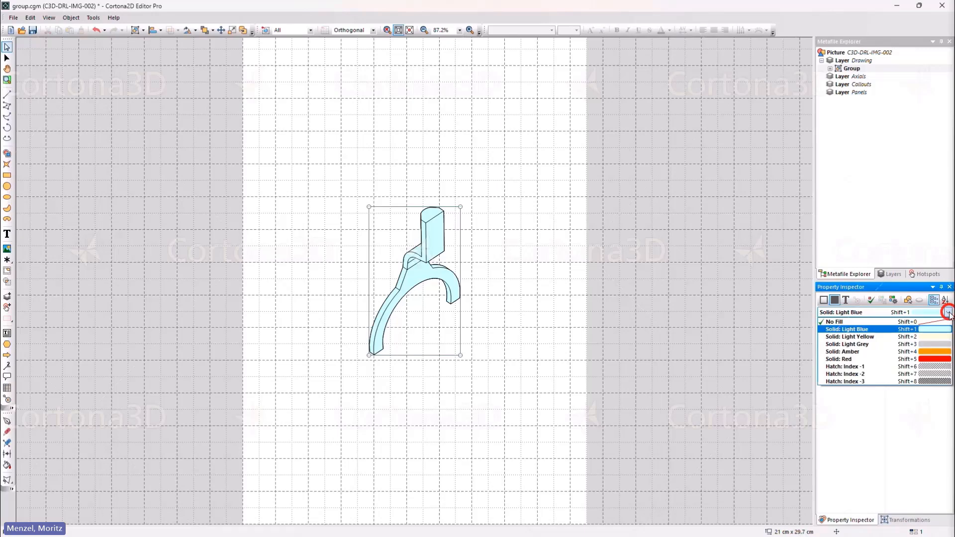
left_click(942, 337)
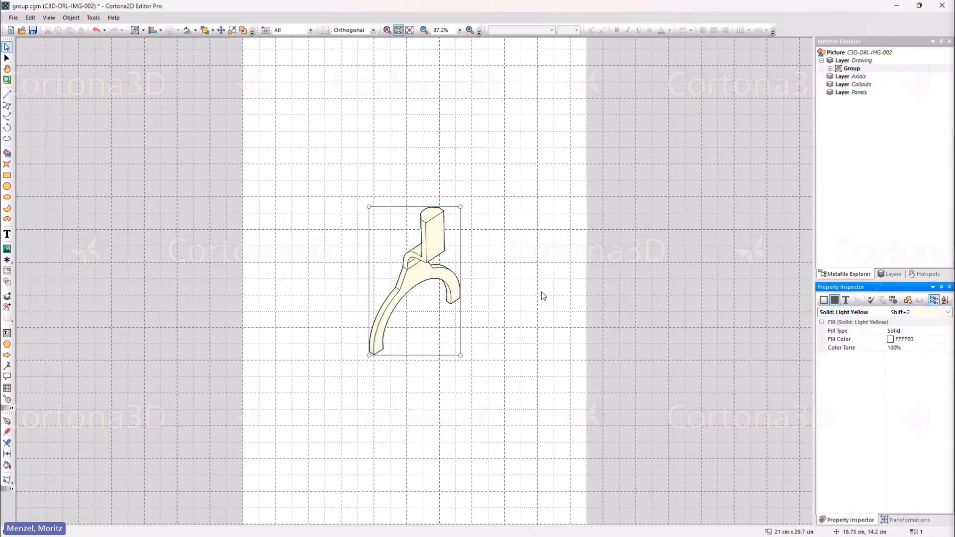
left_click(499, 308)
left_click(498, 308)
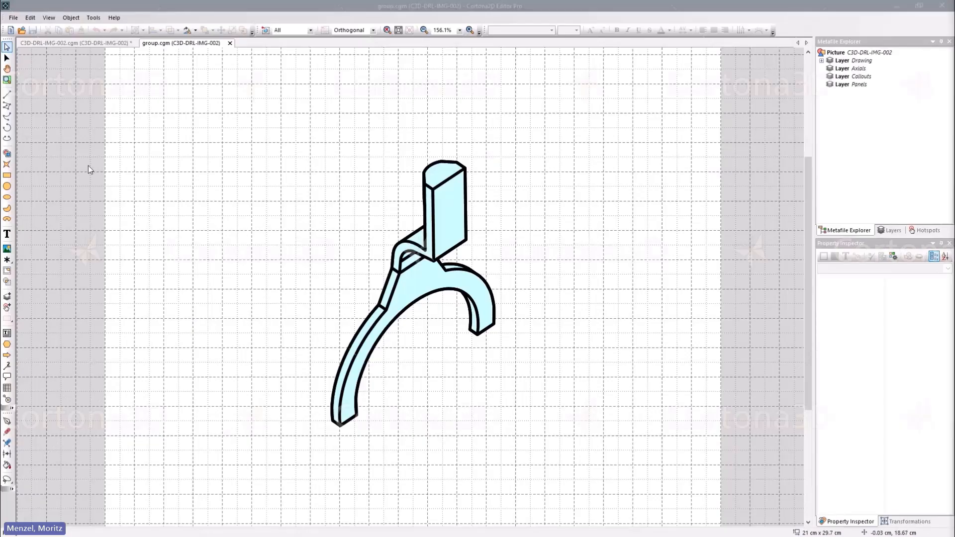
Pick the fork's light blue figure for point editing and select the points along its long lower arm with a freehand selection.
left_click(6, 59)
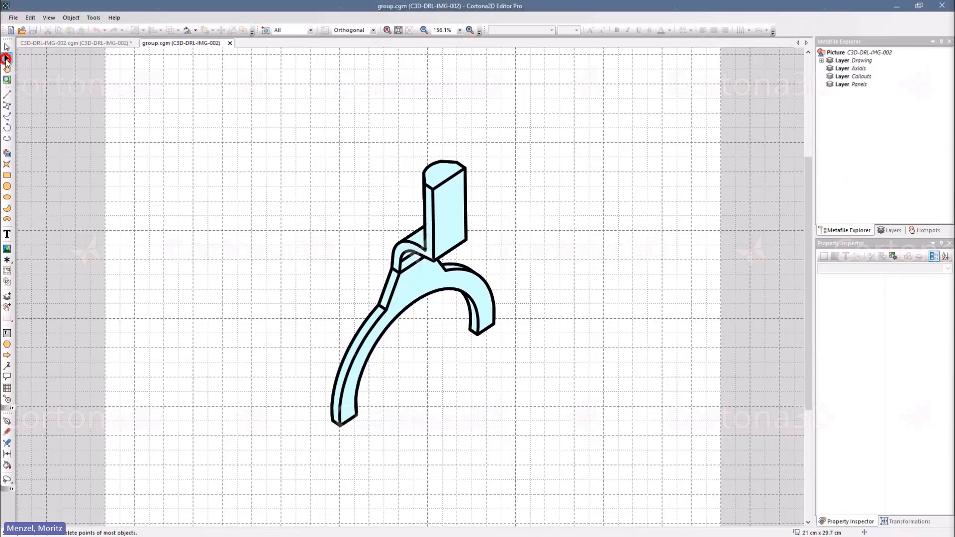
left_click(450, 218)
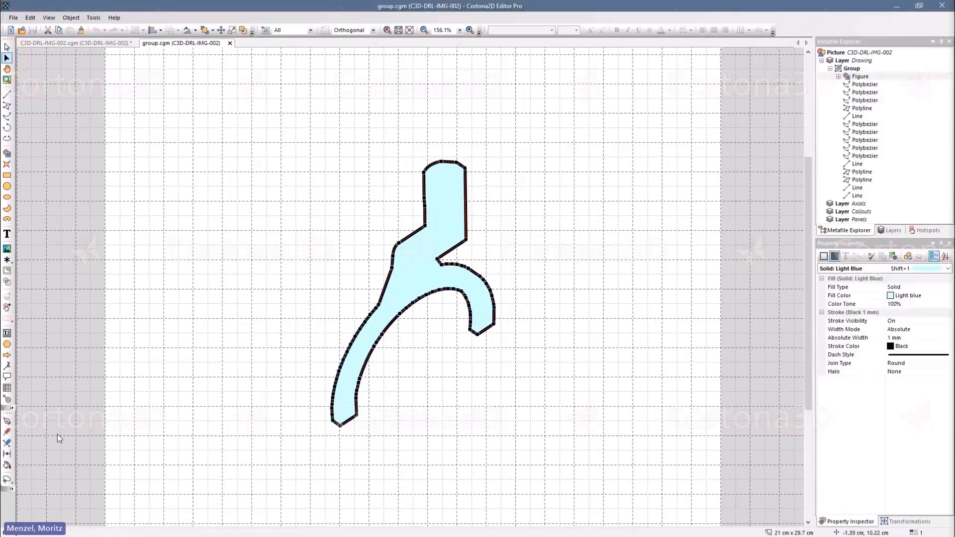
left_click(7, 480)
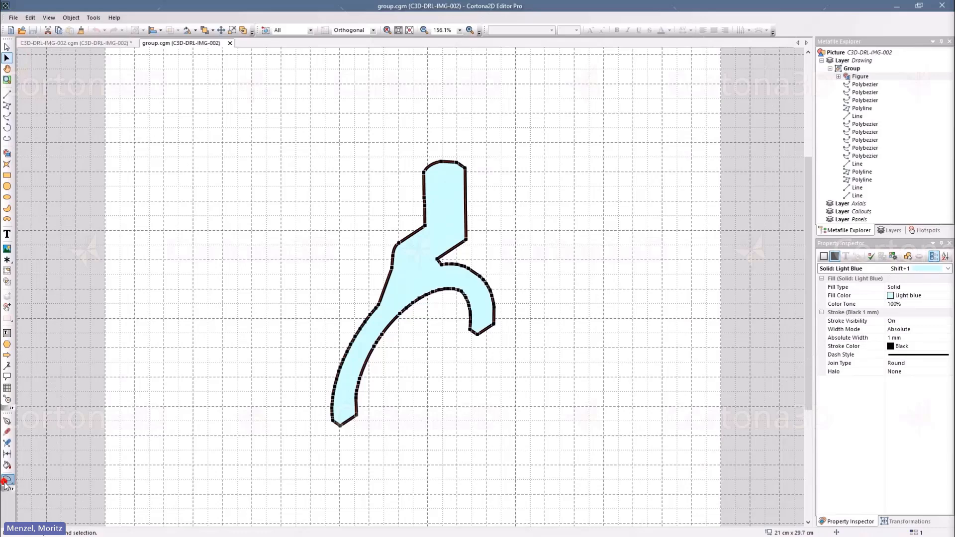
mouse_move(289, 336)
left_mouse_down()
mouse_move(318, 308)
mouse_move(448, 348)
mouse_move(433, 473)
mouse_move(297, 454)
mouse_move(285, 338)
left_mouse_up()
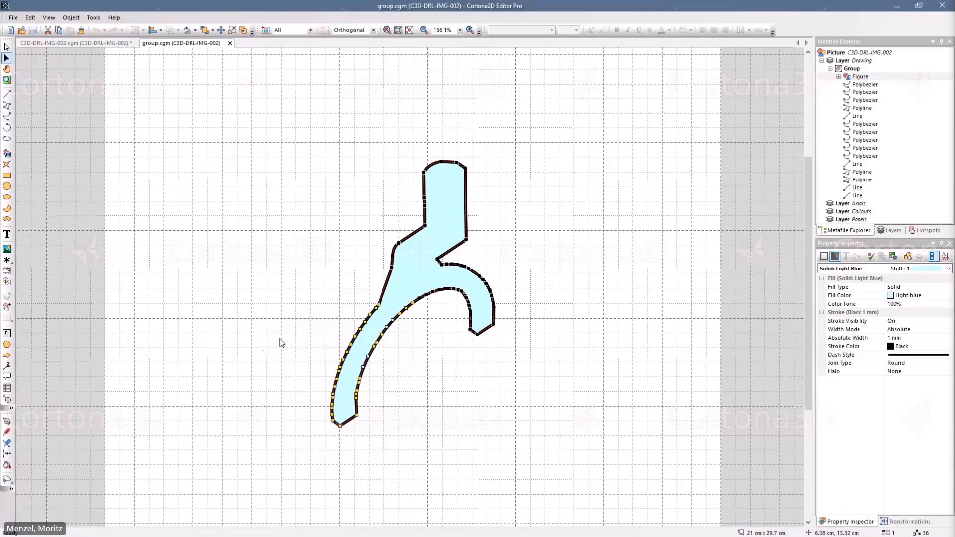
Enclose the points of the fork's upper stem and short curved arm with a polygonal selection, and clear the point selection.
left_click(8, 481)
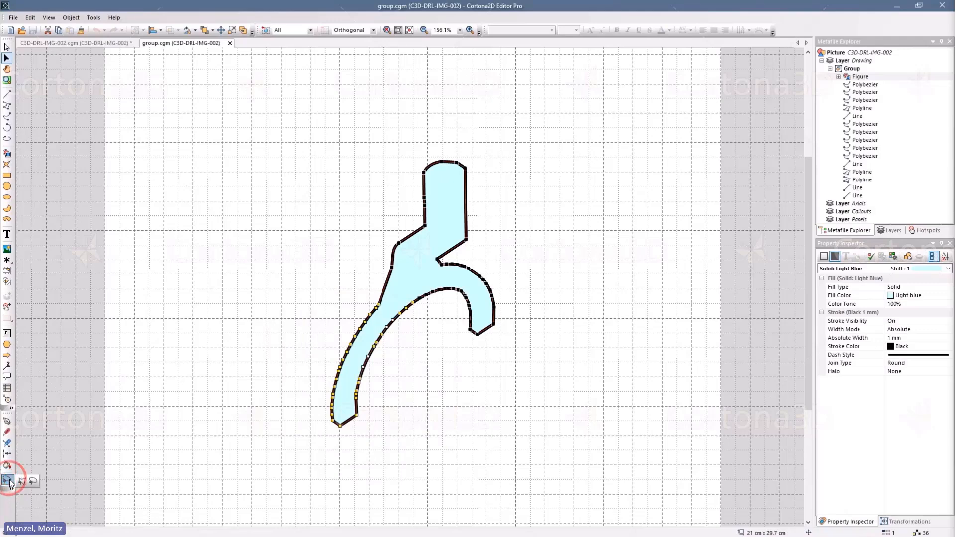
left_click(22, 481)
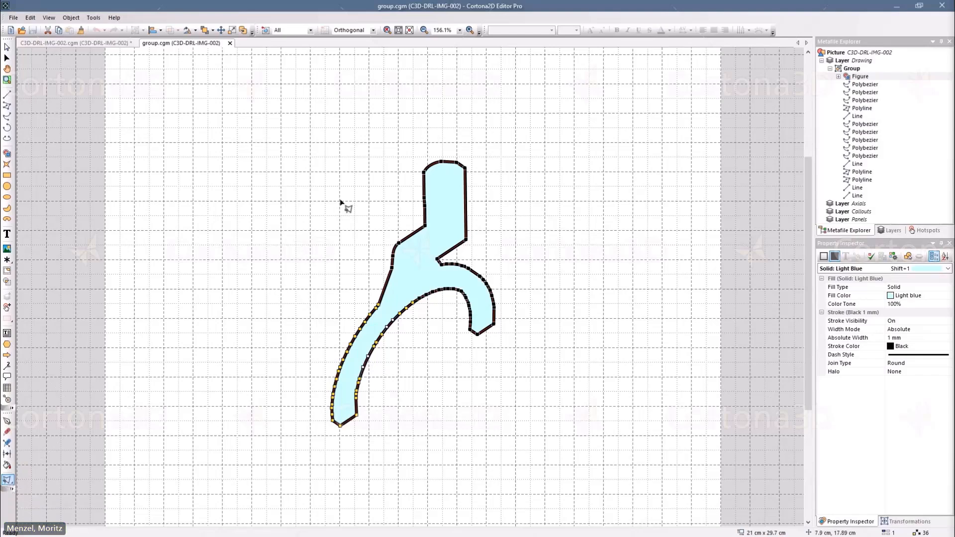
left_click(348, 188)
left_click(486, 106)
left_click(539, 190)
left_click(543, 307)
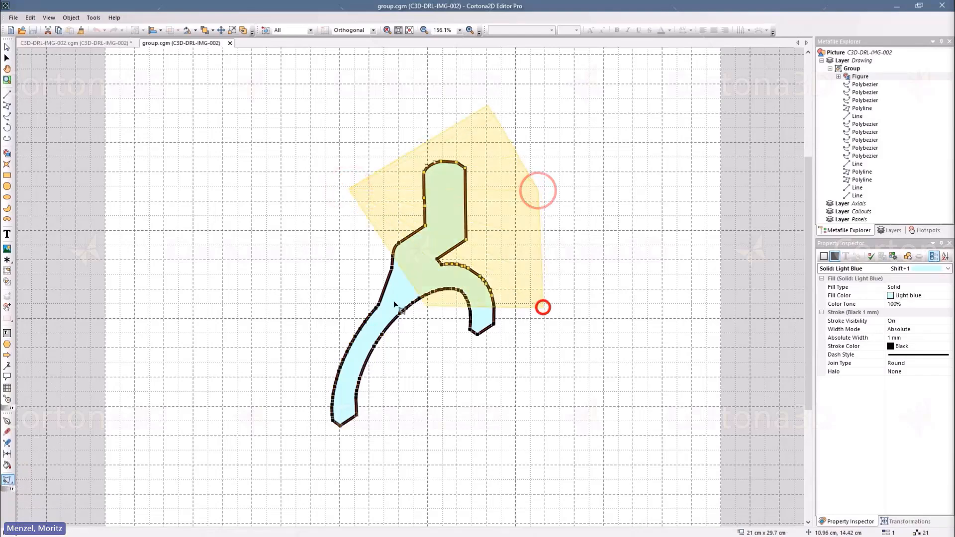
left_click(326, 279)
left_click(351, 193)
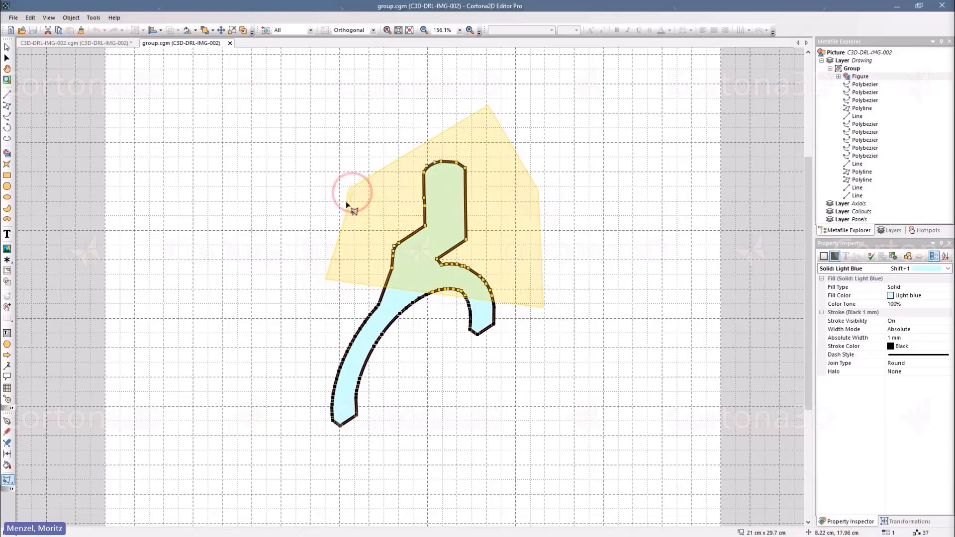
left_click(348, 189)
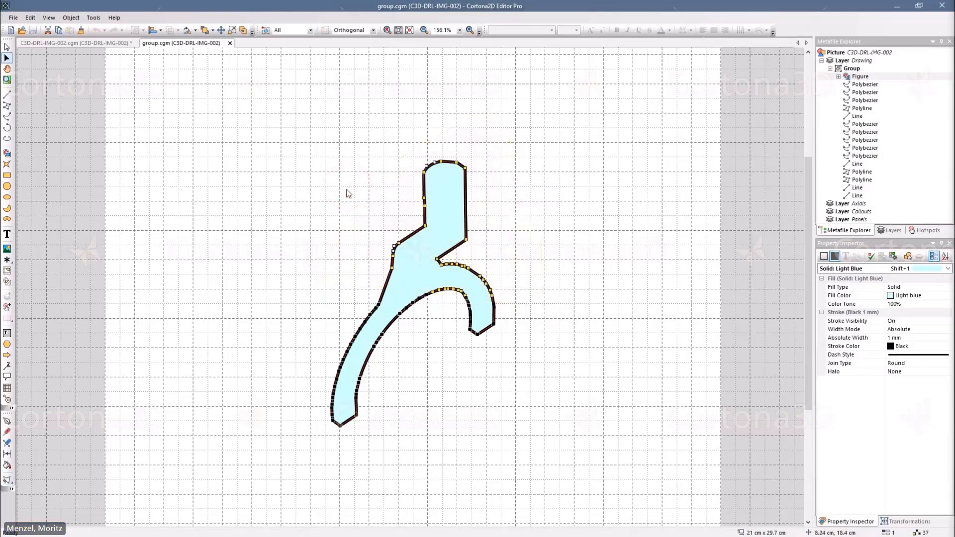
left_click(348, 193)
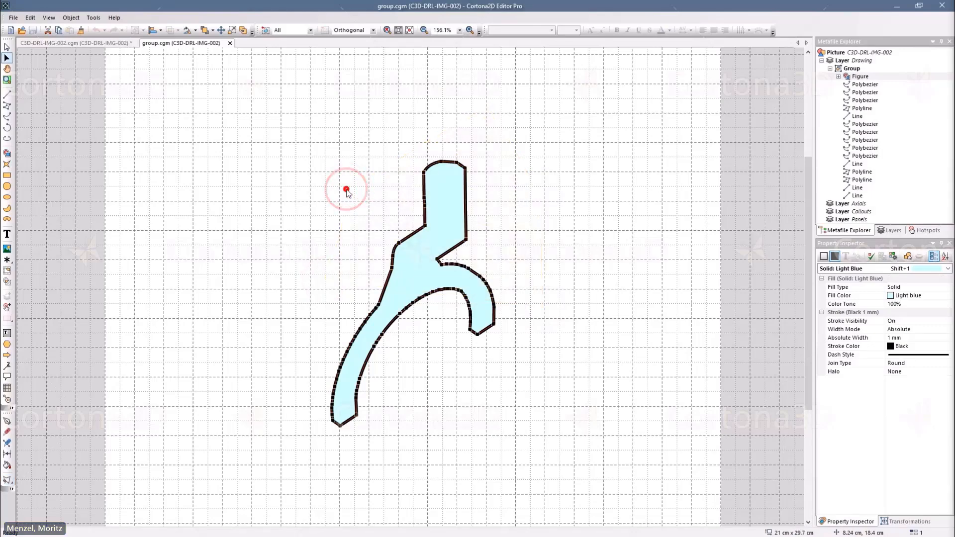